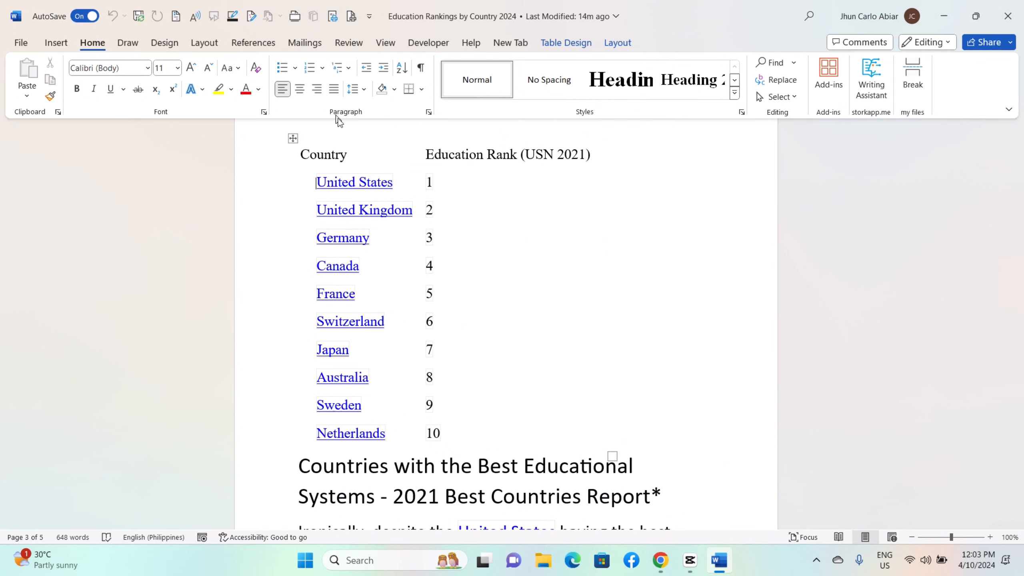
Apply the solid round bullet to the United States entry in the table's Country column
click(296, 69)
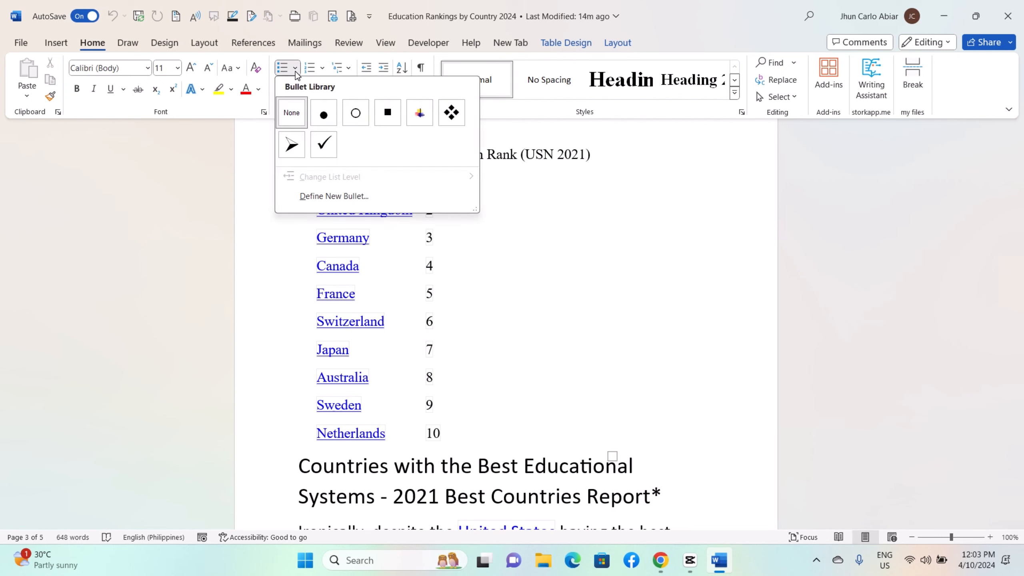
click(296, 71)
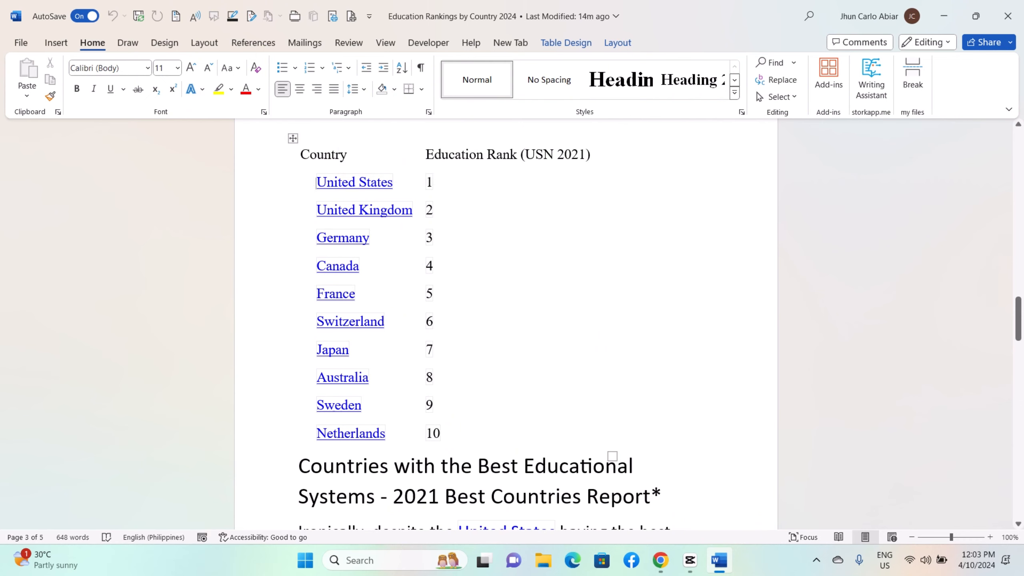
click(296, 68)
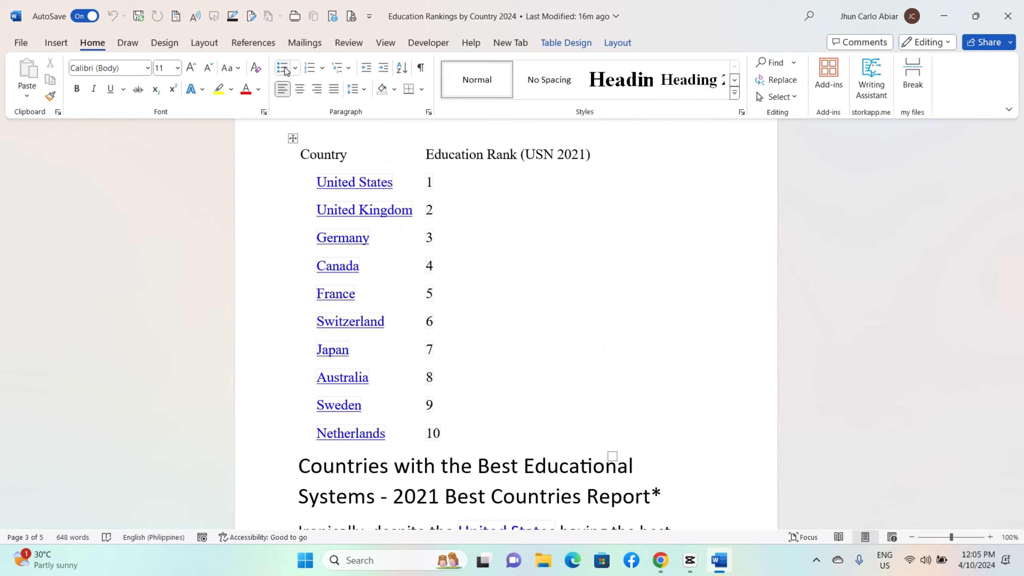
click(285, 67)
click(296, 69)
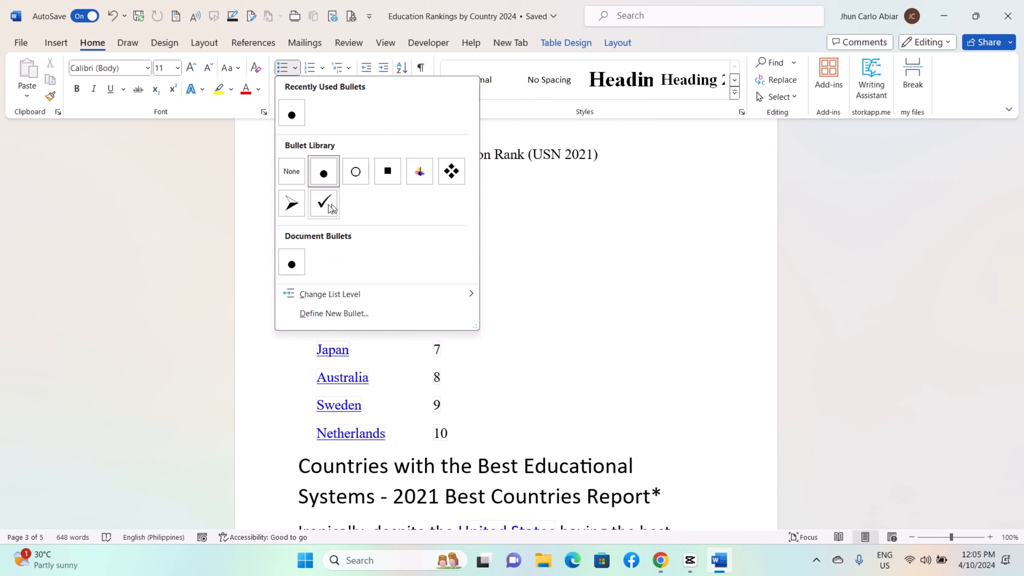
click(292, 116)
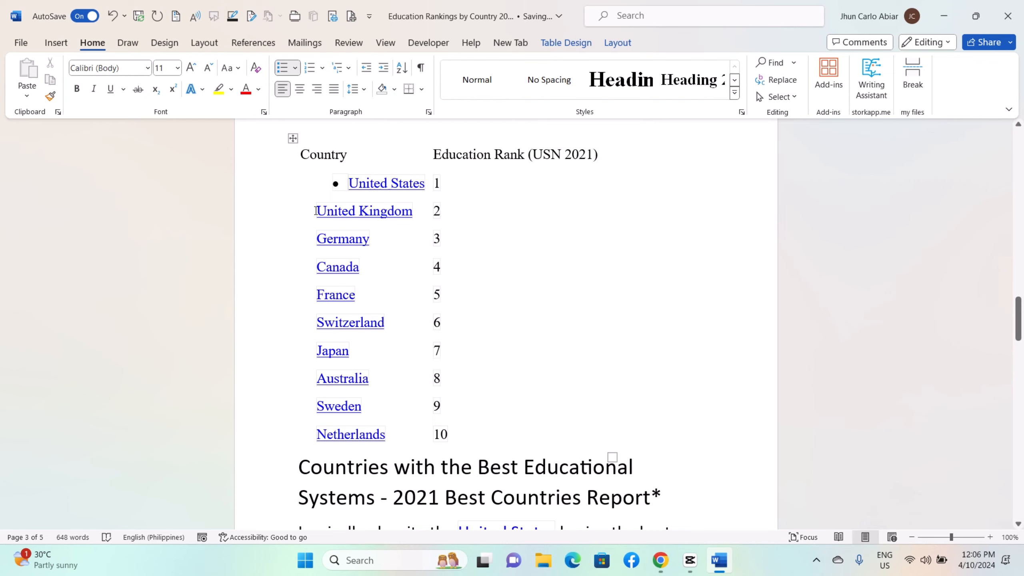
Add bullets to the remaining Country column entries, from United Kingdom through Netherlands
drag(318, 211, 419, 434)
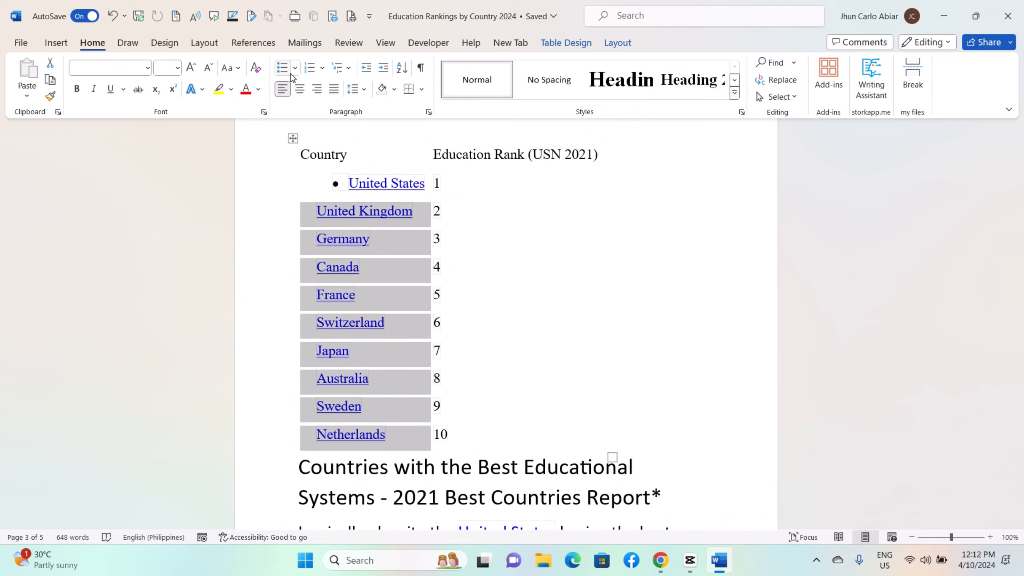
click(287, 71)
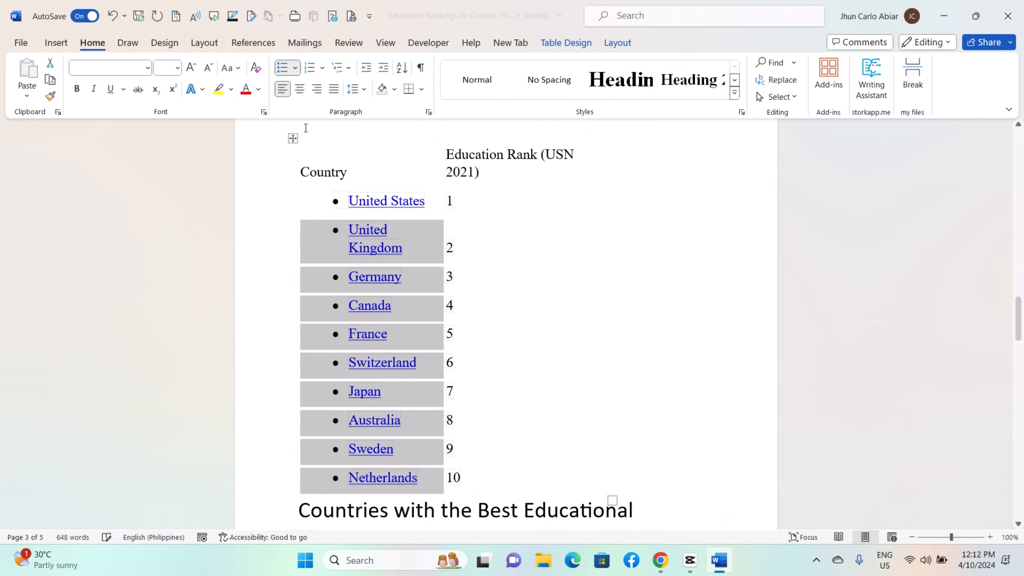
click(574, 246)
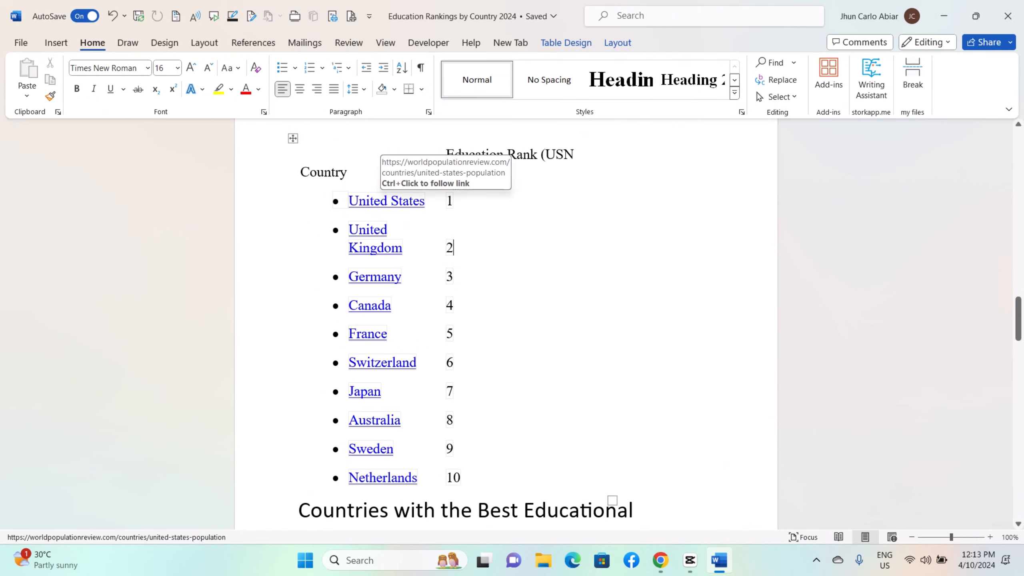
Change the country list's bullet symbol to the four-diamond style
click(346, 208)
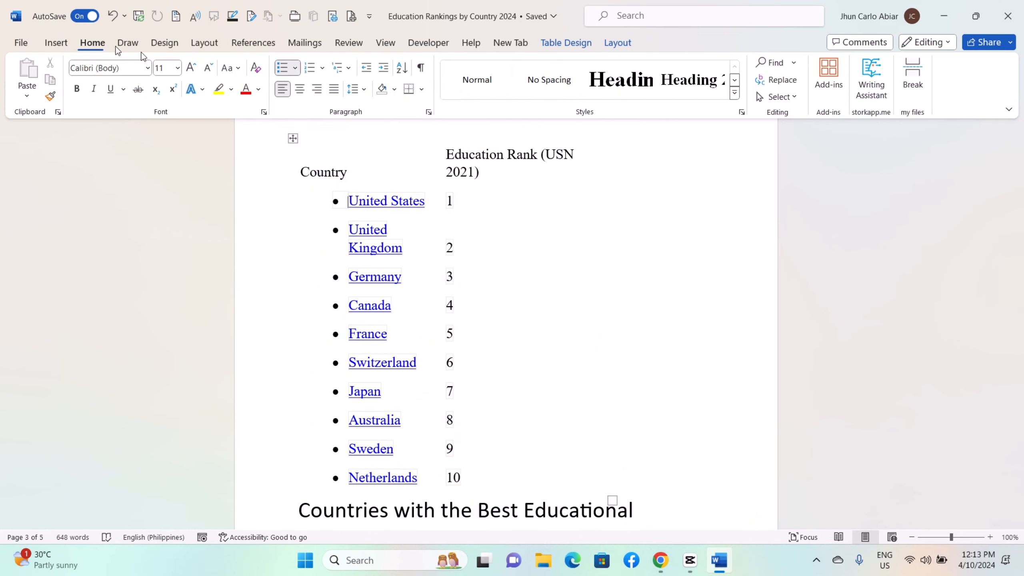
click(297, 68)
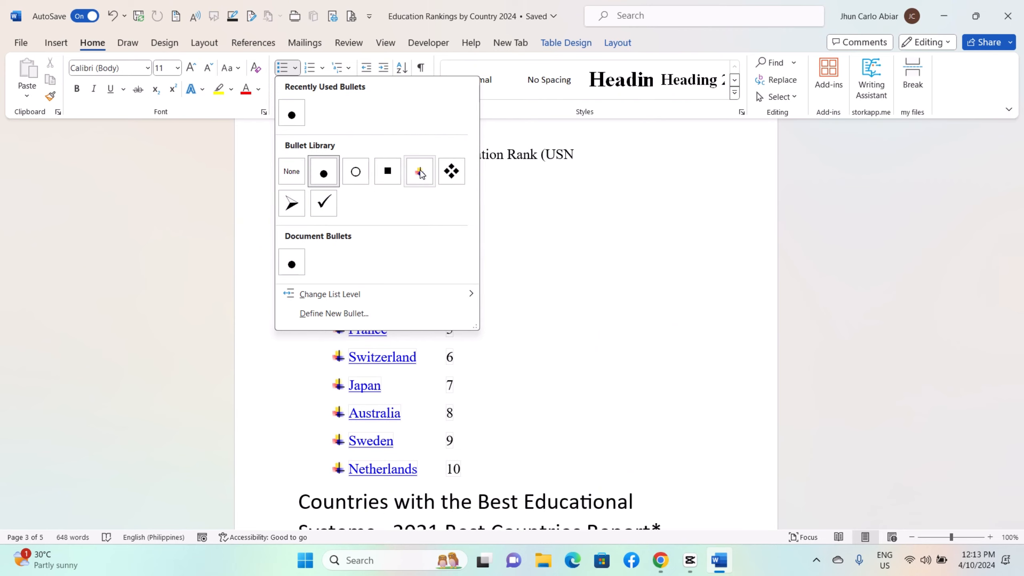
click(452, 172)
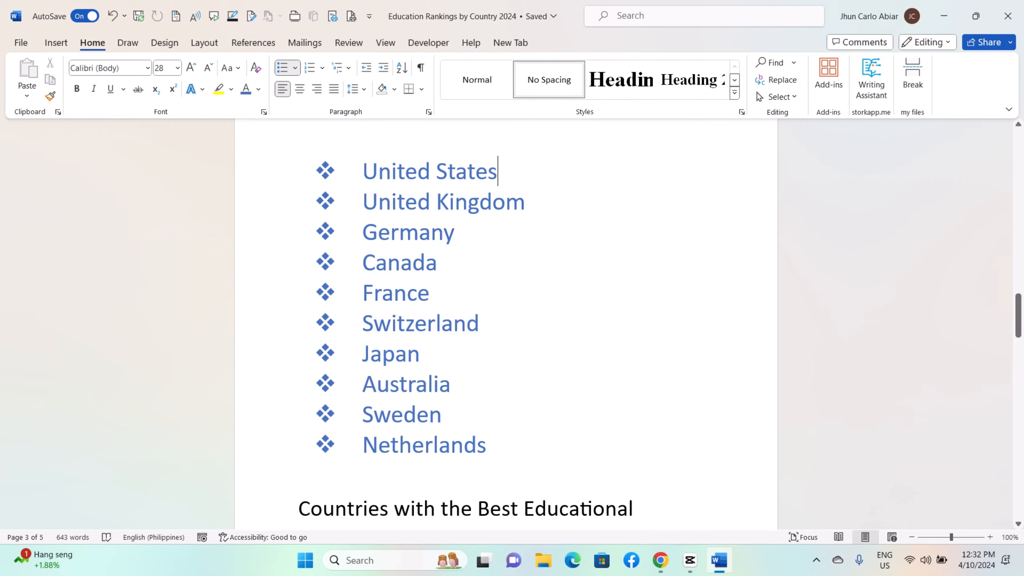
Add Miami and Oklahoma as second-level bullets beneath United States, followed by an empty sub-bullet
key(Return)
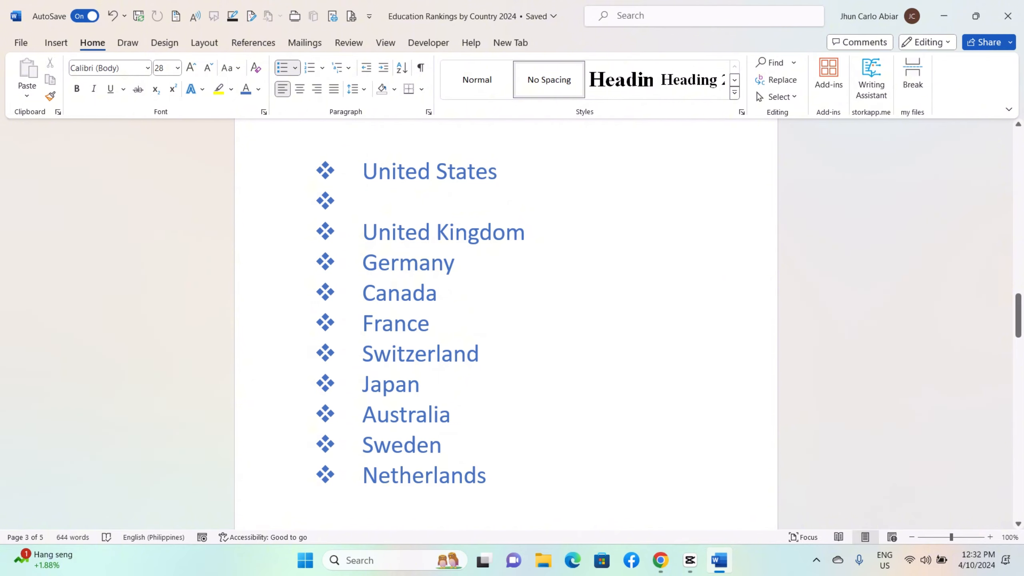
key(BackSpace)
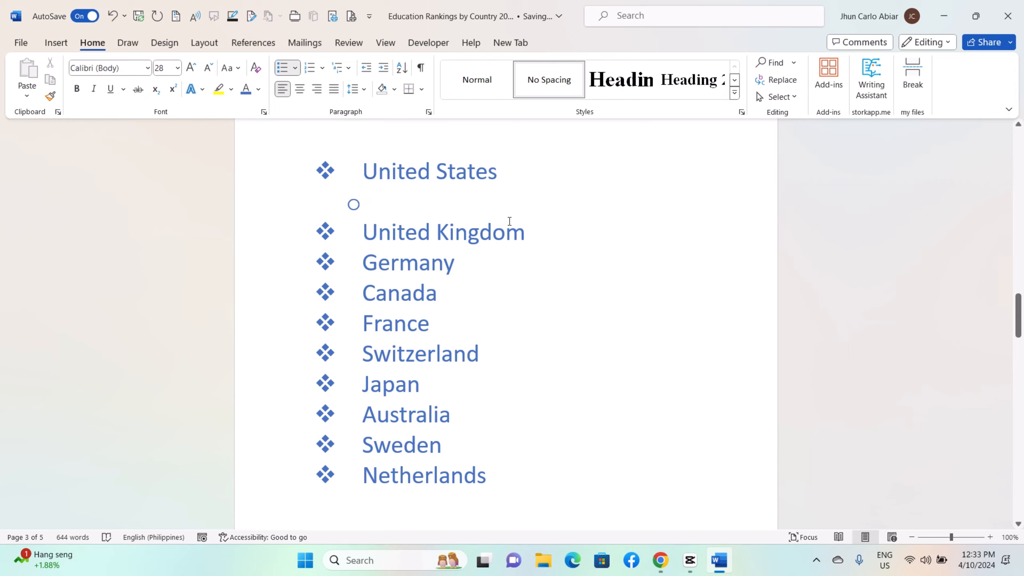
text(Mia)
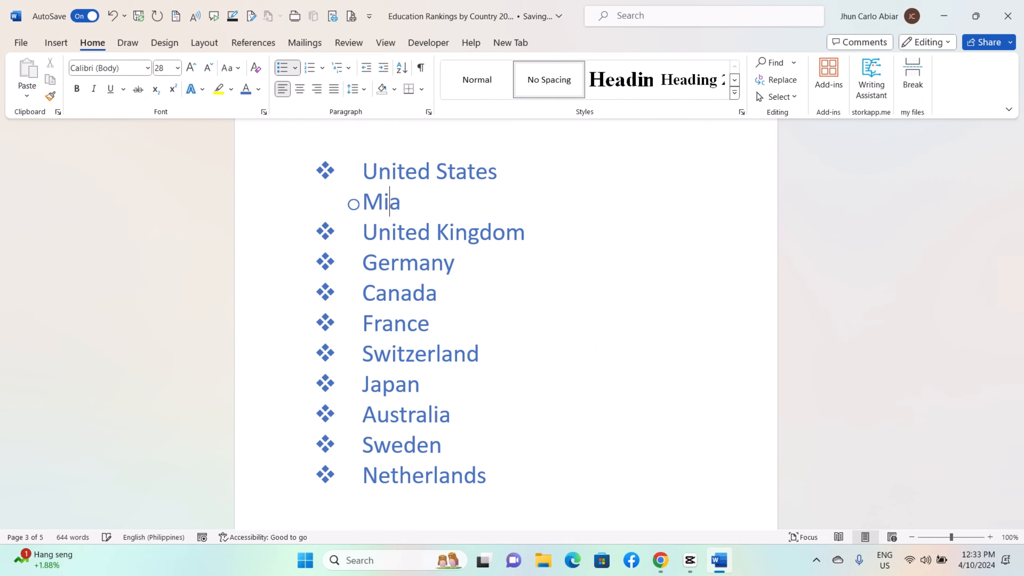
text(i)
key(BackSpace)
text(mi)
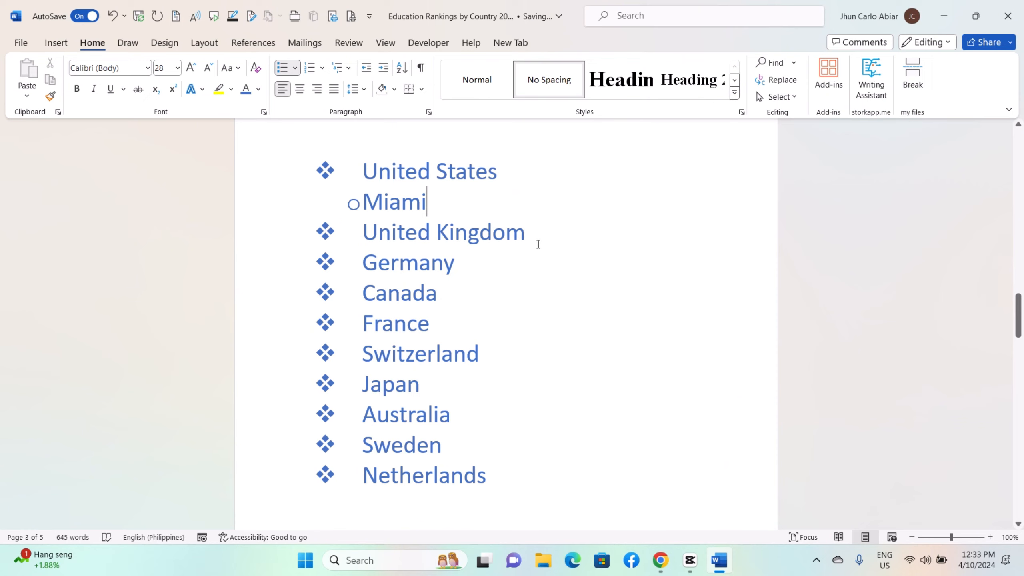
key(Return)
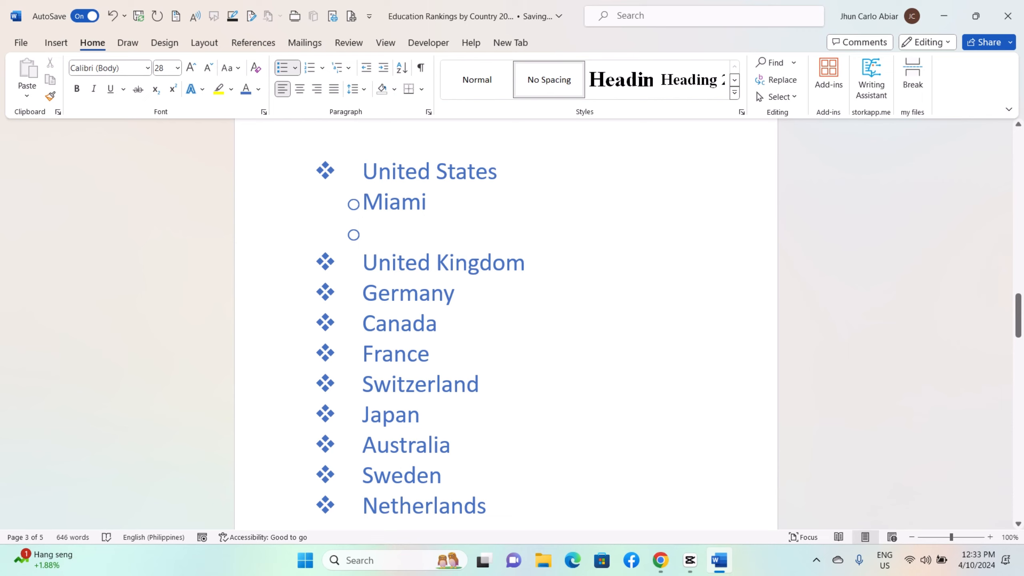
text(Okl)
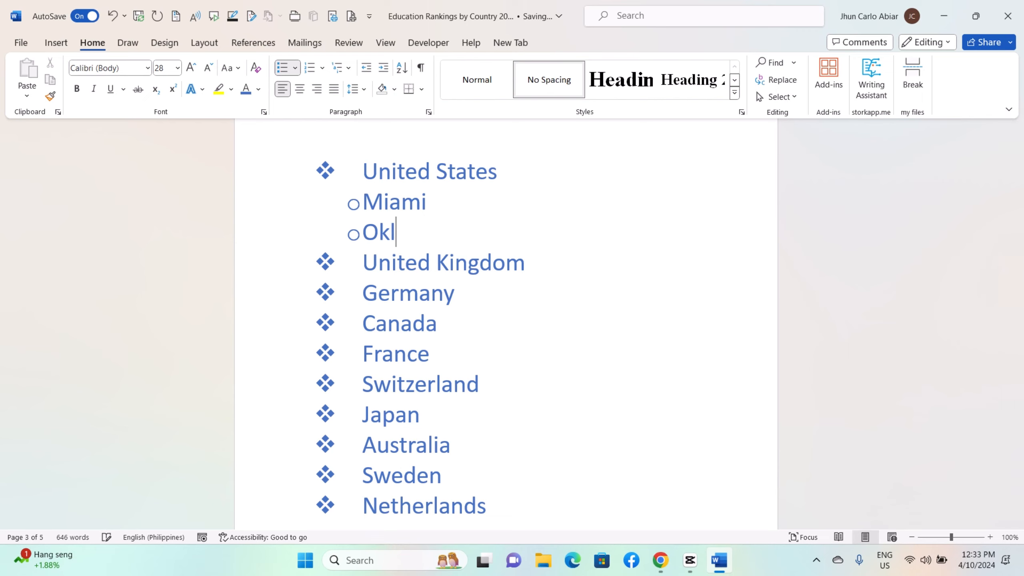
text(ahoma)
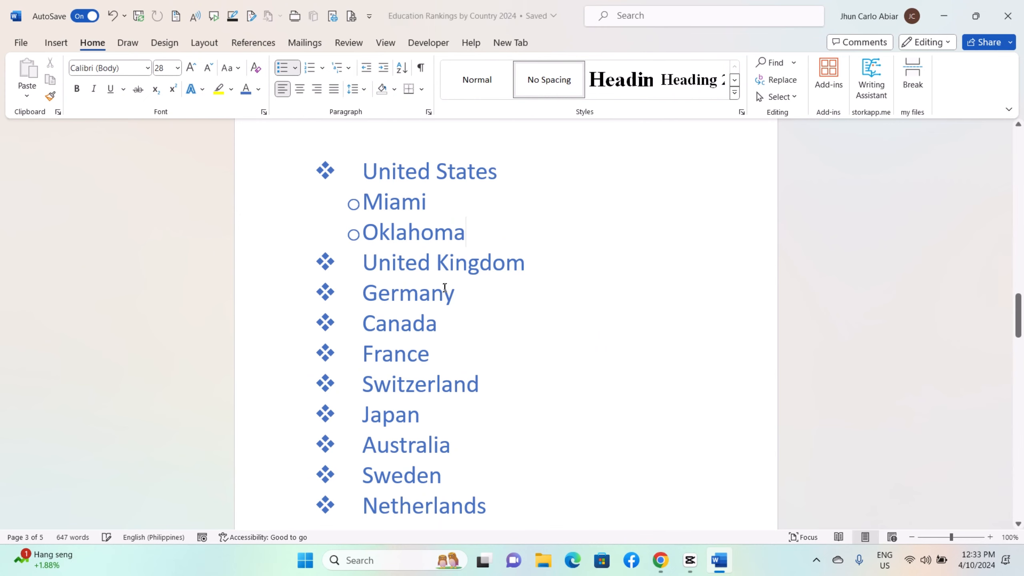
key(Return)
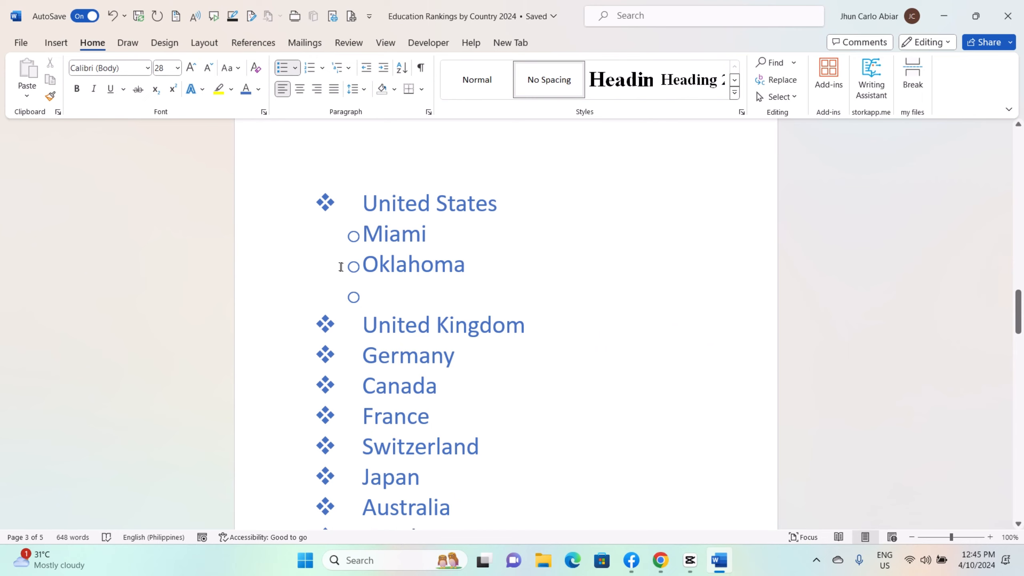
Remove the bullet from the Miami sub-item by setting its bullet style to None
click(354, 236)
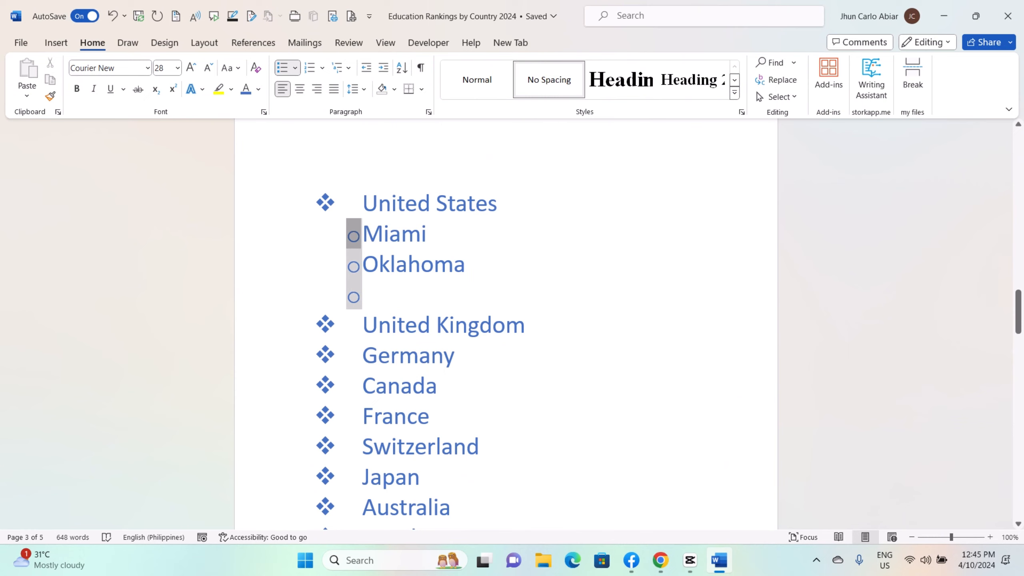
click(363, 234)
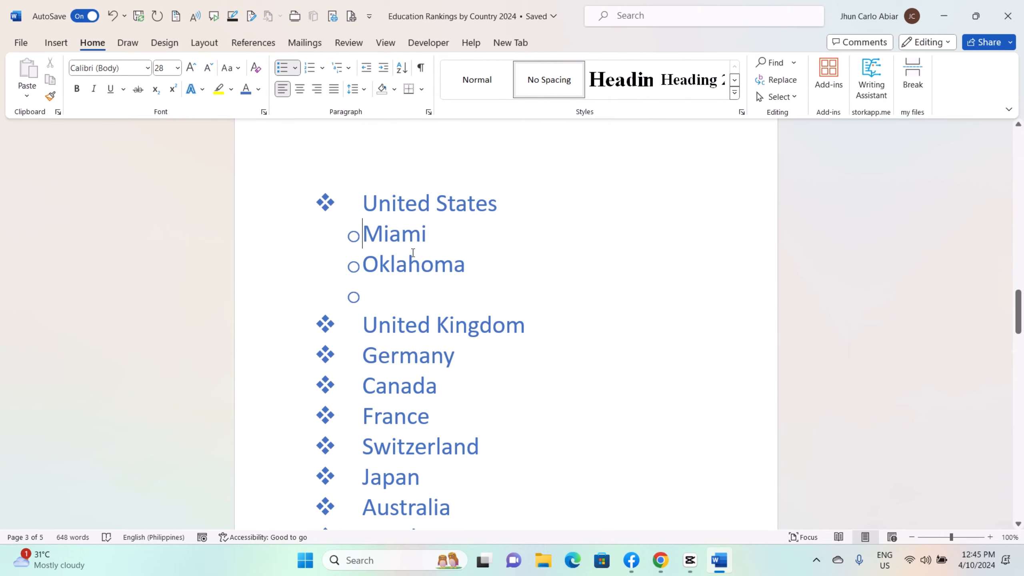
click(295, 67)
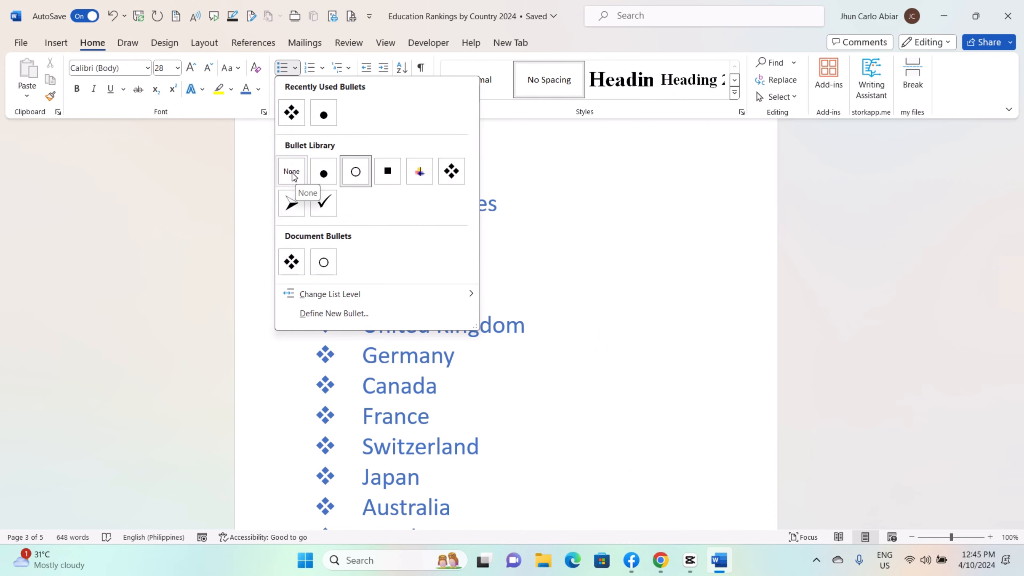
click(294, 179)
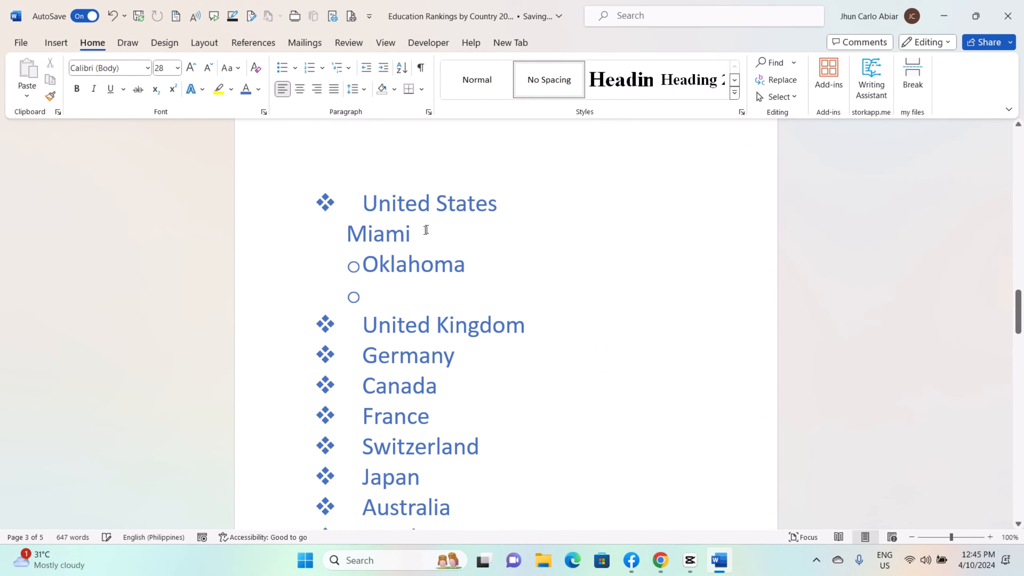
Remove the bullets from the whole country list, United States through Netherlands, including the sub-items
drag(362, 203, 464, 507)
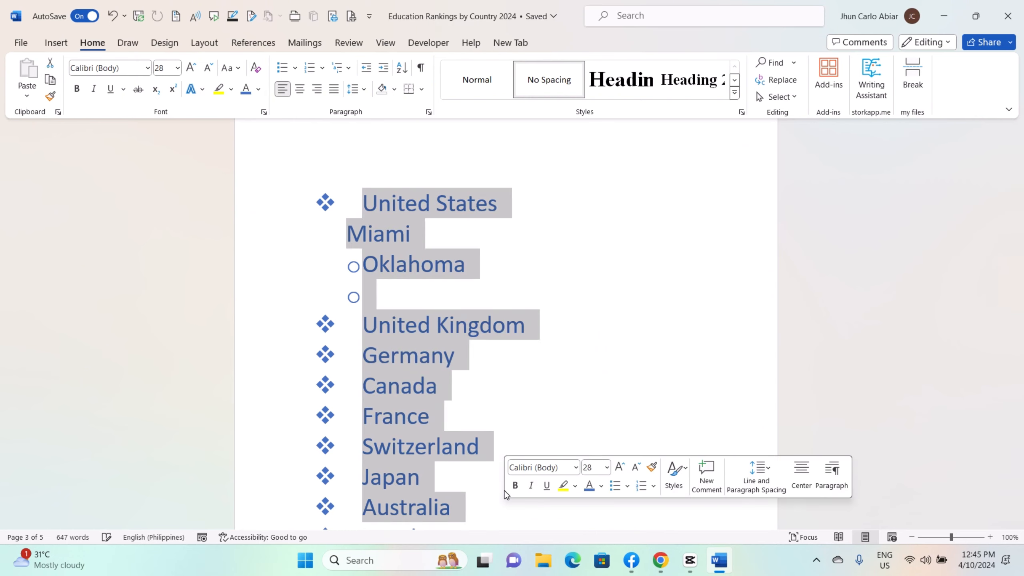
click(298, 178)
drag(298, 177, 526, 183)
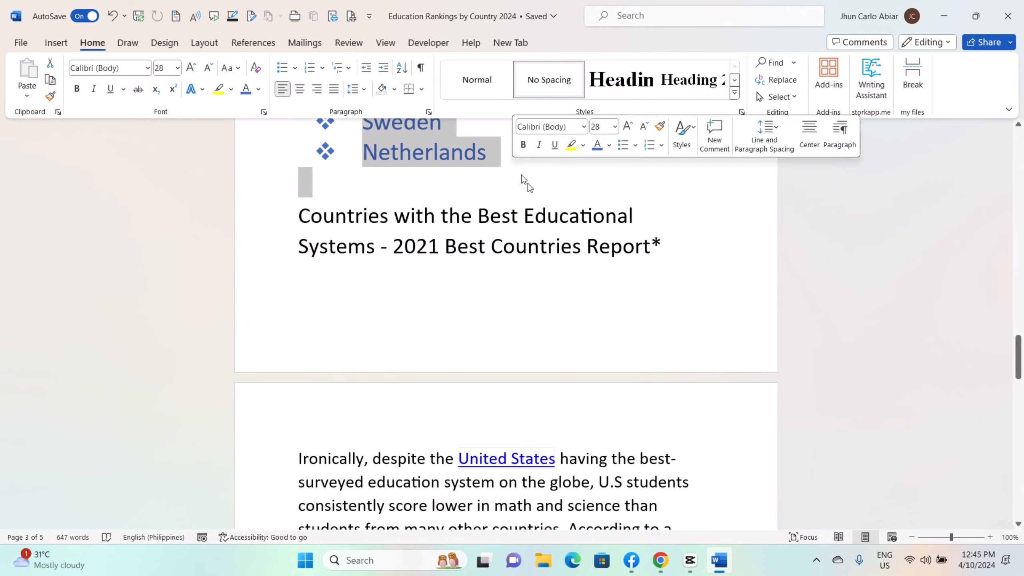
scroll(595, 242, up, 4)
scroll(596, 244, up, 5)
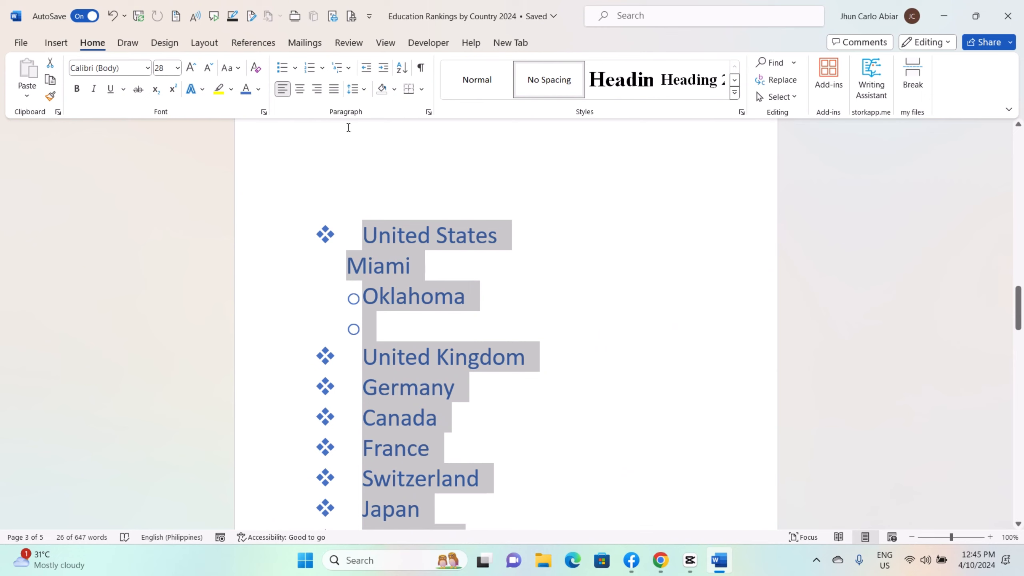
click(296, 67)
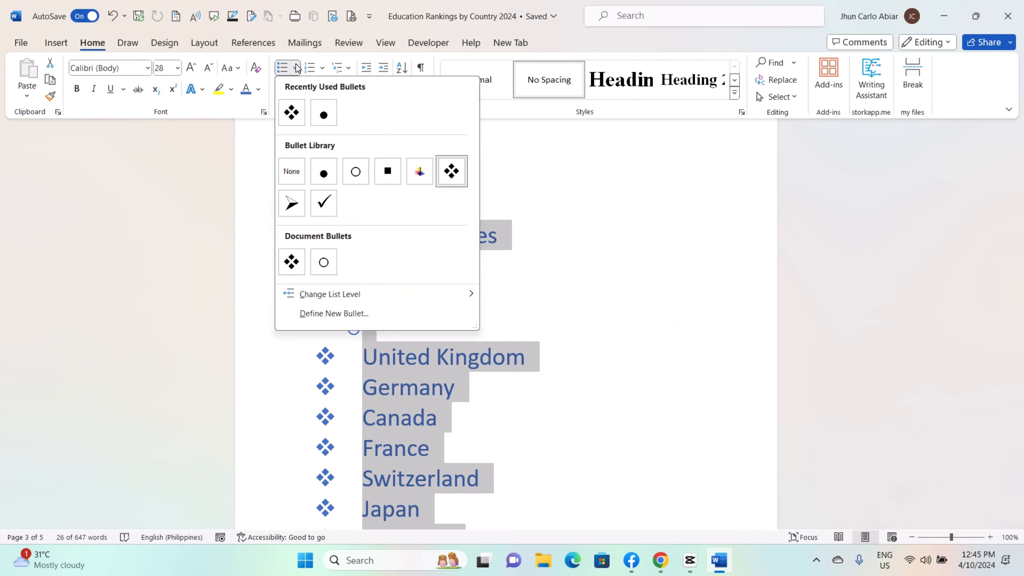
click(300, 173)
click(564, 284)
Delete the Miami and Oklahoma lines beneath United States
scroll(564, 283, down, 2)
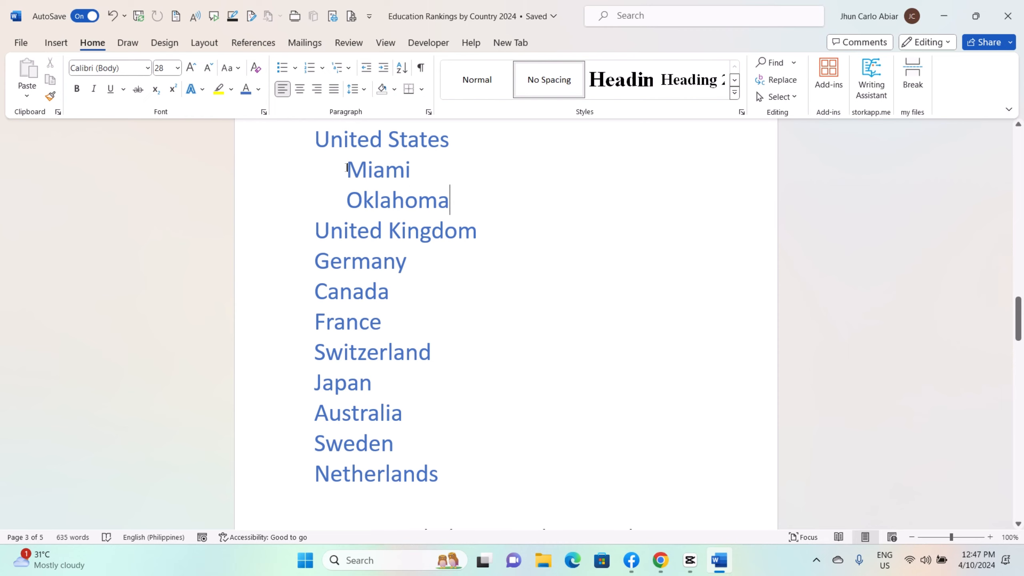
drag(347, 167, 461, 201)
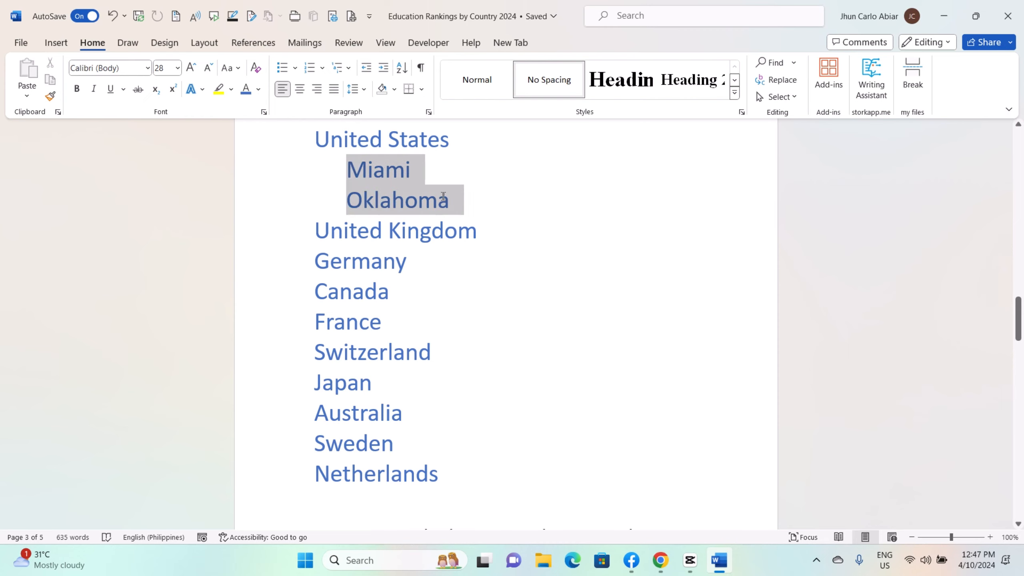
key(Delete)
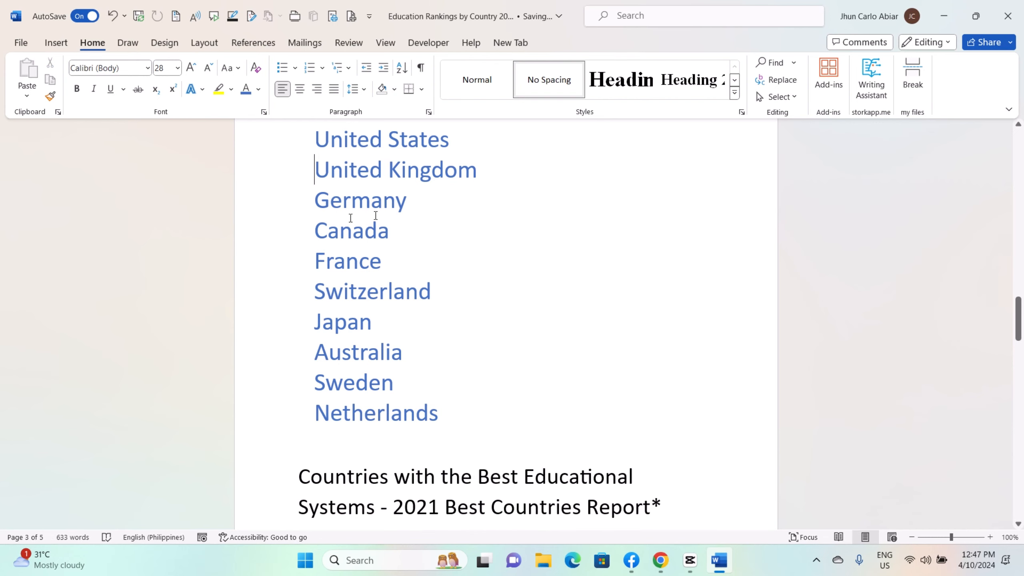
Number the ten countries from United States to Netherlands using the 1., 2., 3. format
scroll(476, 200, down, 1)
scroll(504, 210, up, 3)
scroll(504, 234, down, 3)
drag(319, 141, 482, 403)
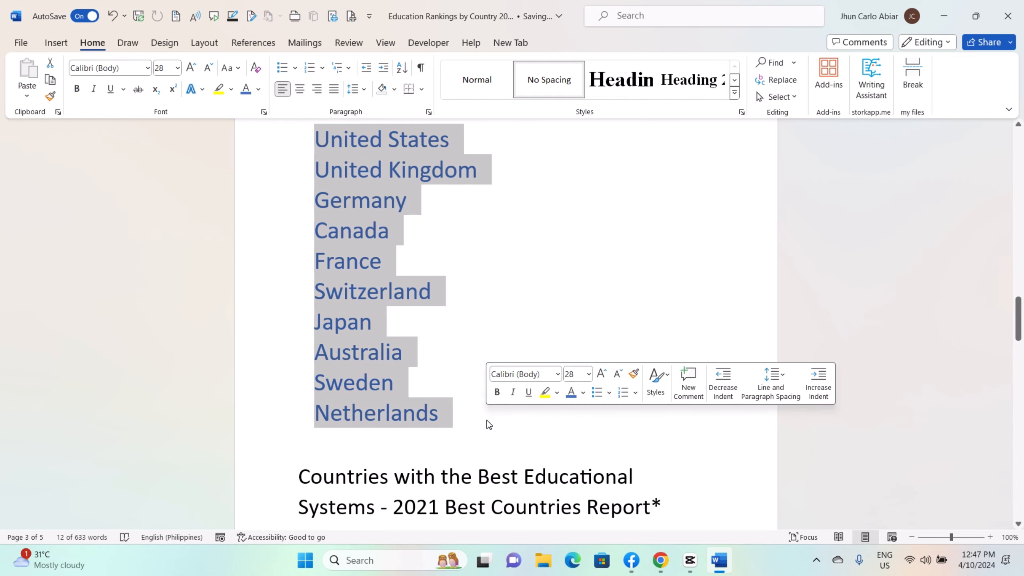
click(549, 229)
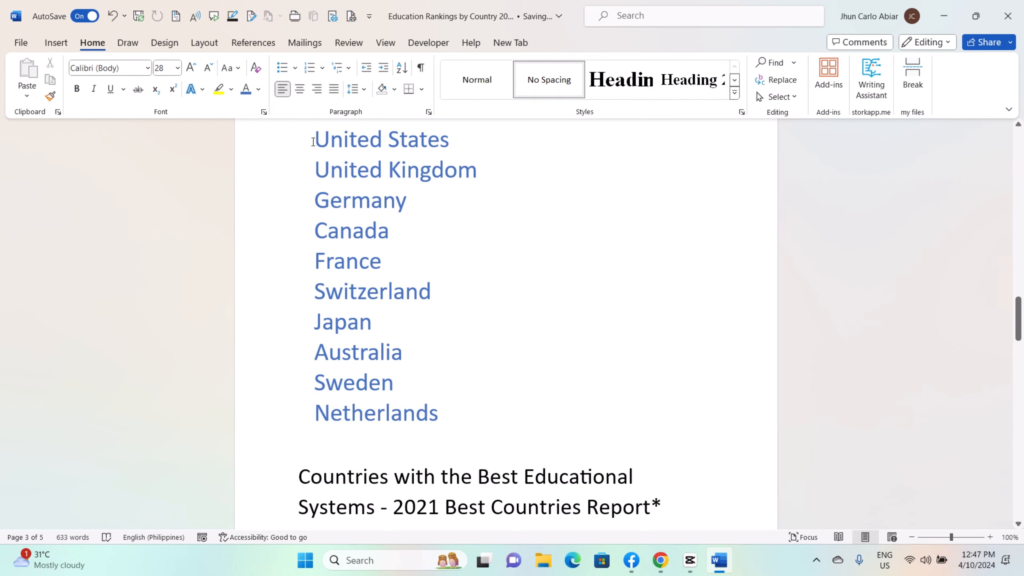
drag(313, 141, 448, 416)
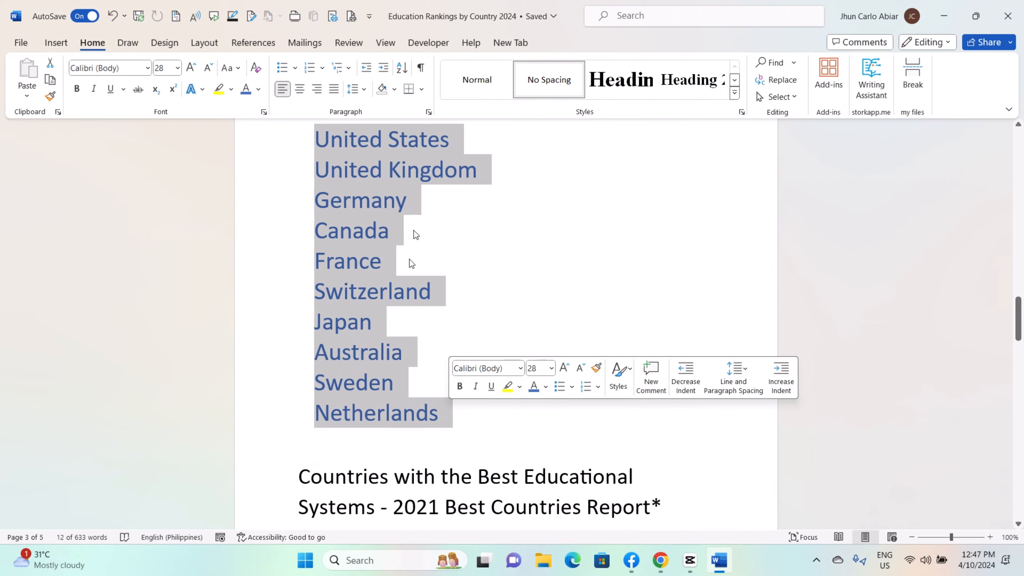
click(322, 69)
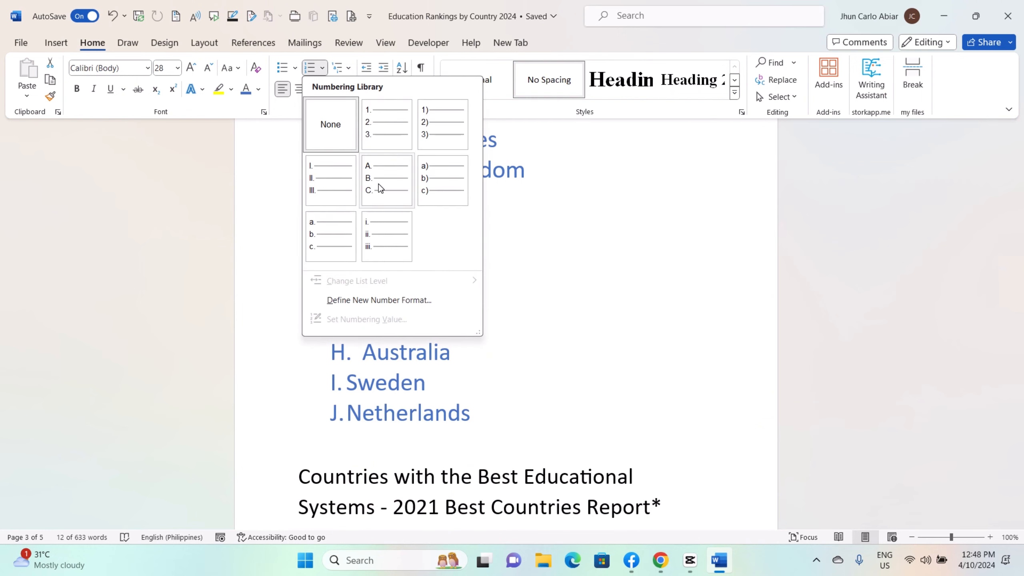
click(386, 127)
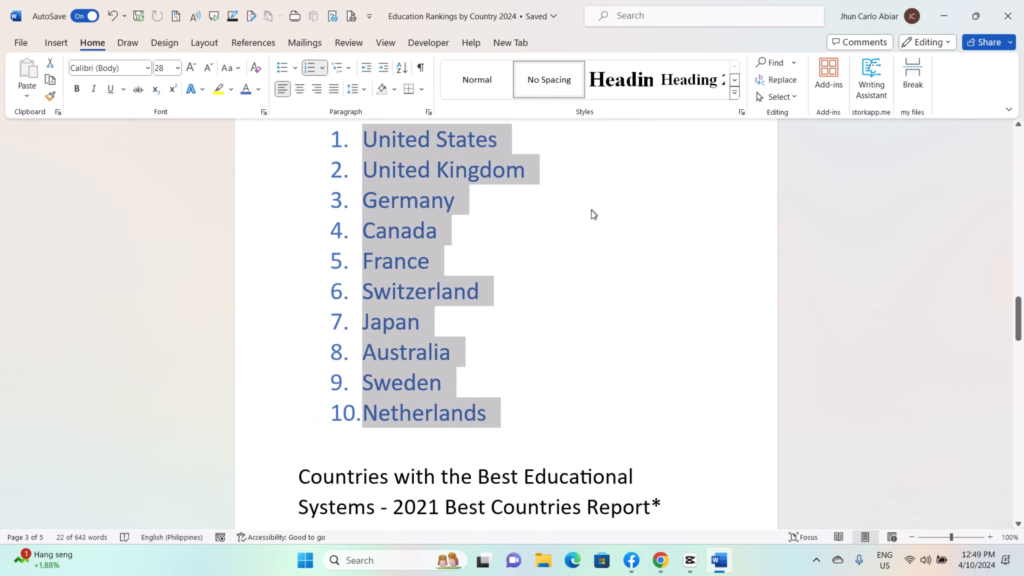
Apply the 1., 2., 3. number format from the numbering library to the unnumbered lines from United States to Netherlands
click(323, 68)
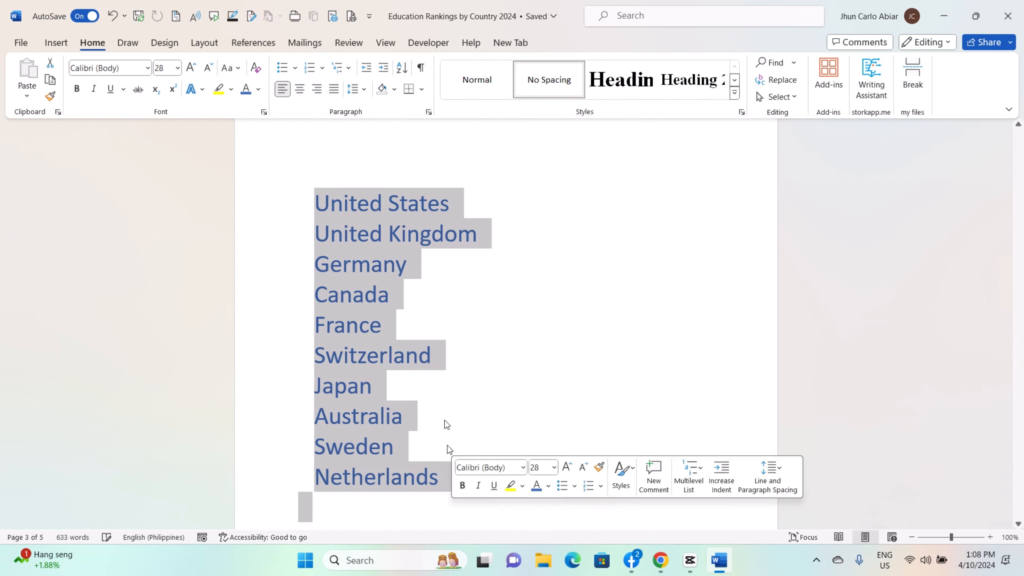
click(322, 68)
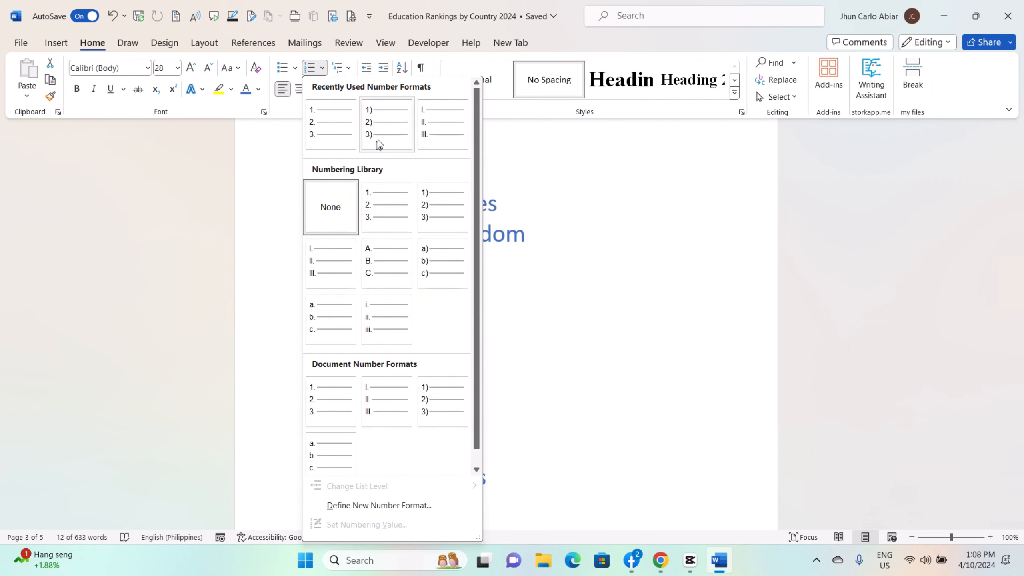
click(388, 218)
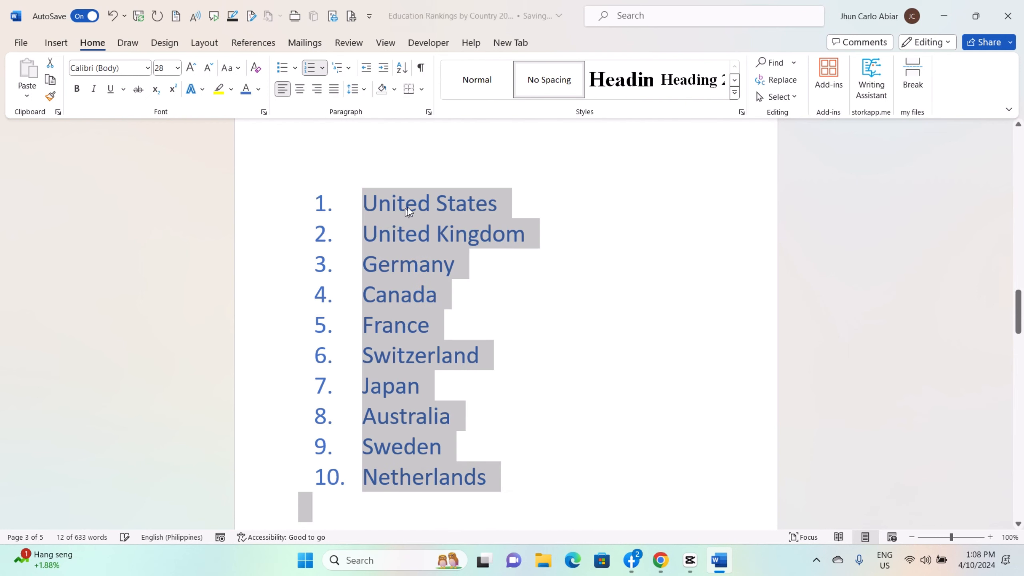
Add an empty item beneath United States and demote it to sub-item a
click(508, 205)
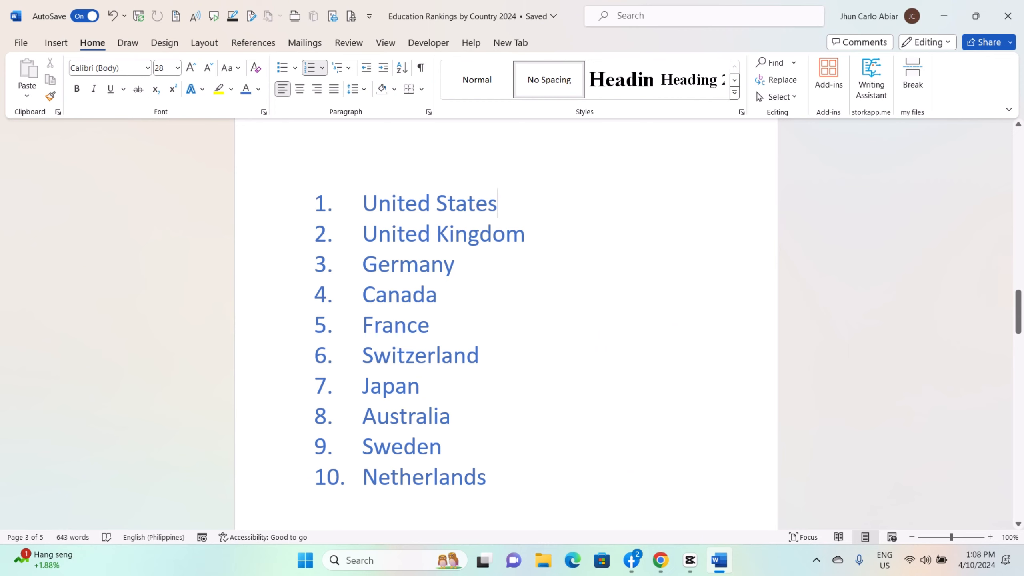
key(Return)
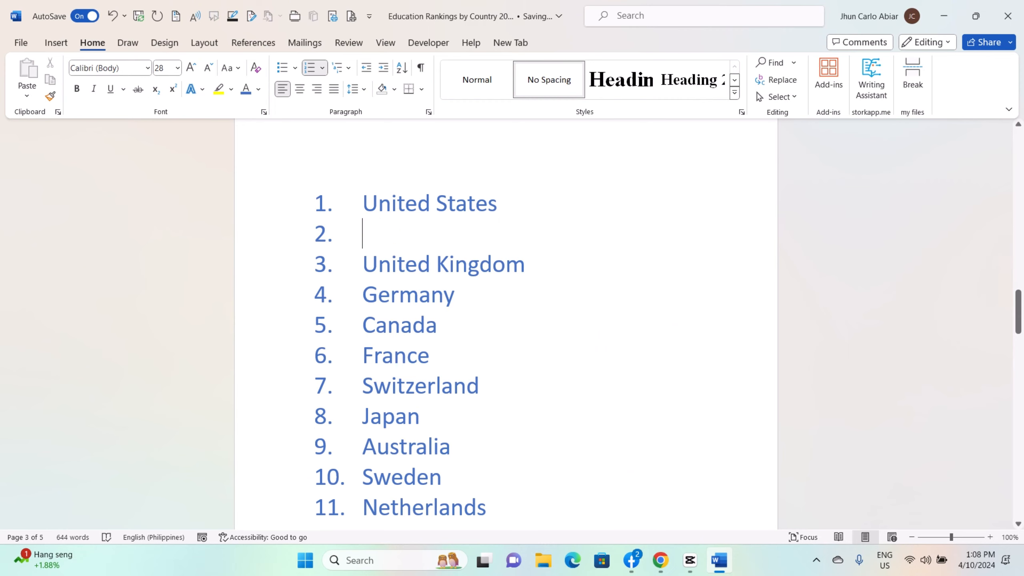
key(Tab)
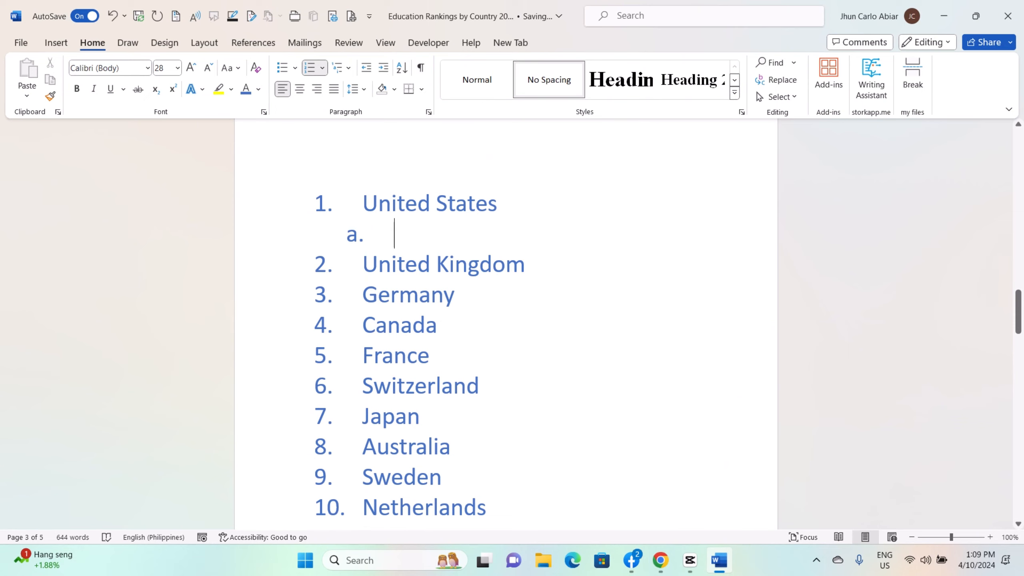
Remove the numbering from the whole country list, including the empty sub-item, by setting its number format to None
drag(362, 202, 549, 517)
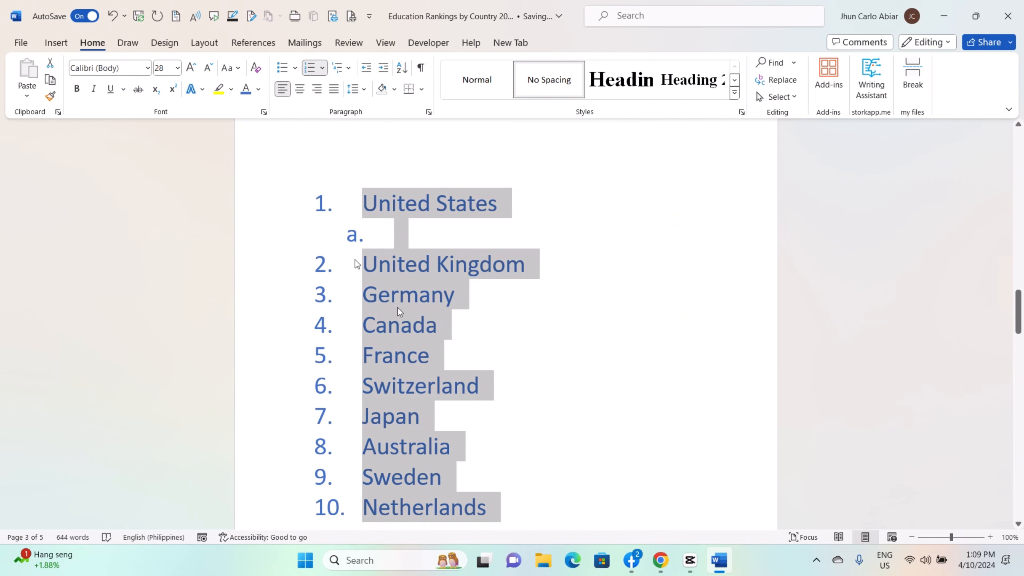
click(323, 67)
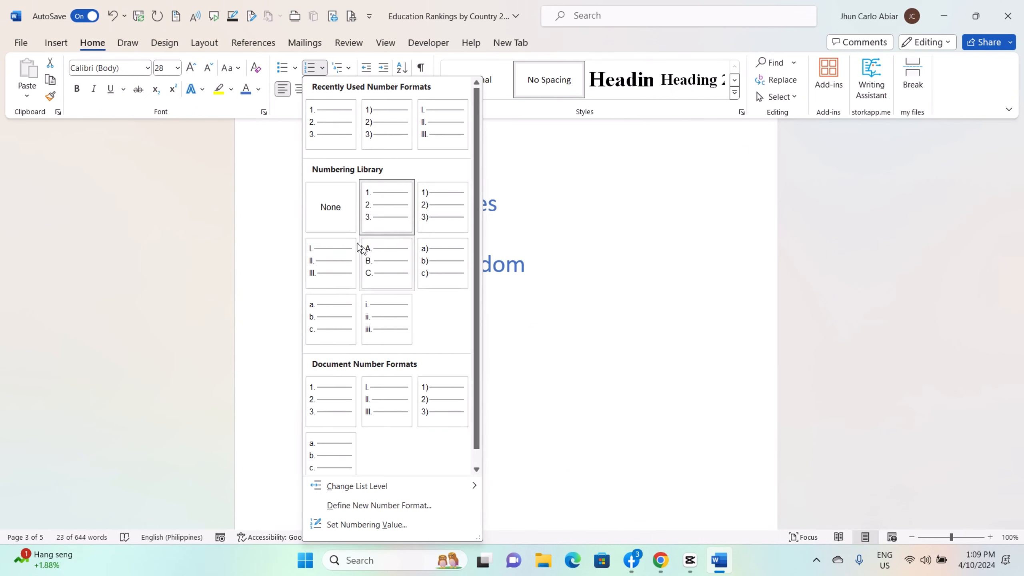
click(336, 214)
Delete the empty line between United States and United Kingdom
click(364, 238)
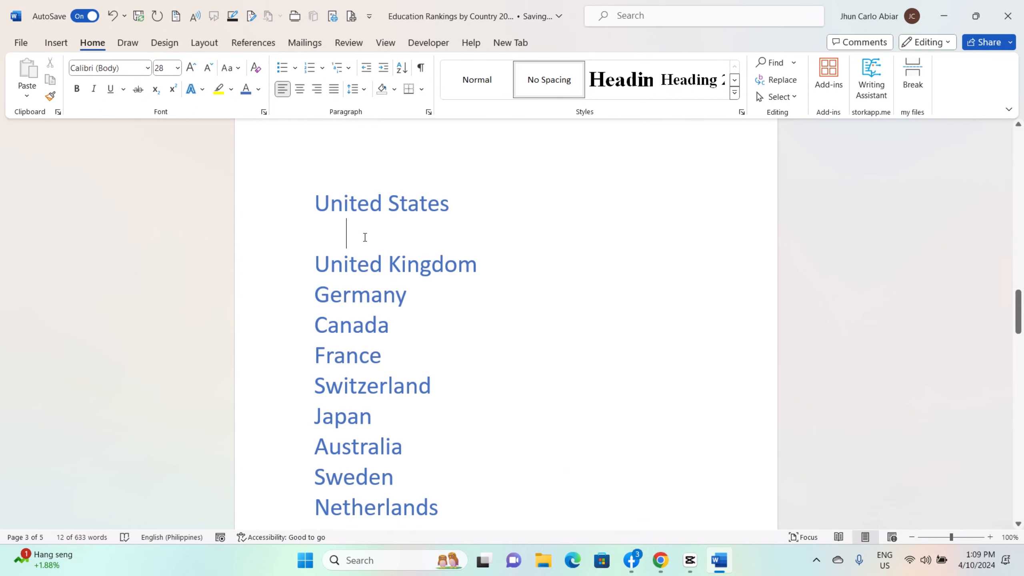
key(BackSpace)
key(BackSpace)
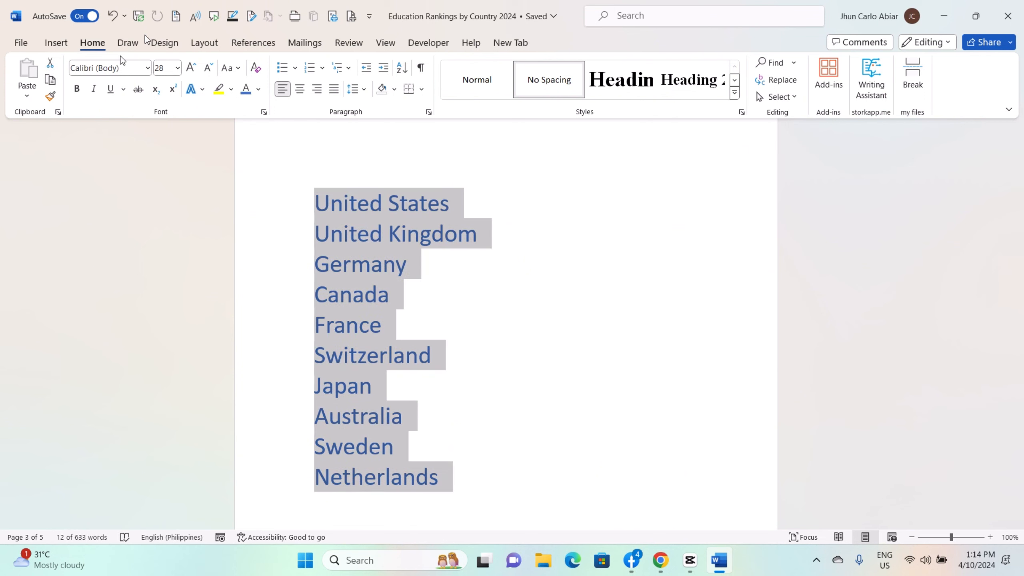
Define a new bullet from a picture and apply it to the ten countries from United States to Netherlands
click(297, 69)
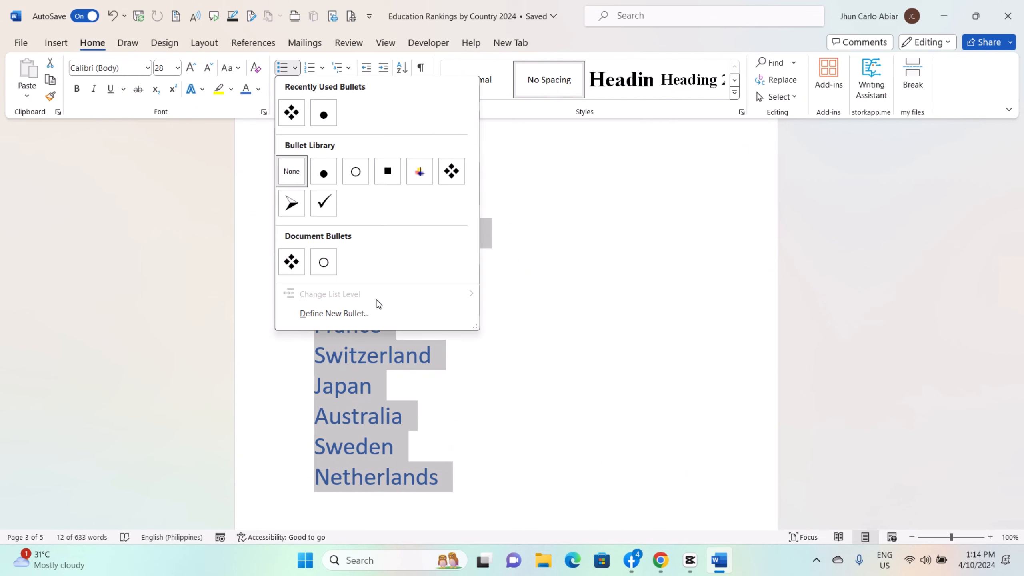
click(358, 318)
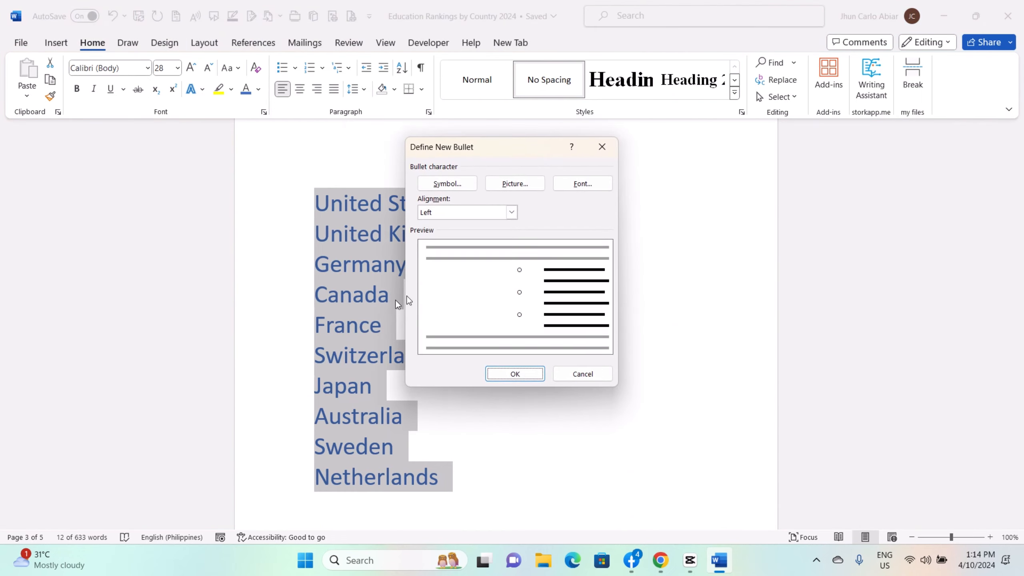
click(515, 183)
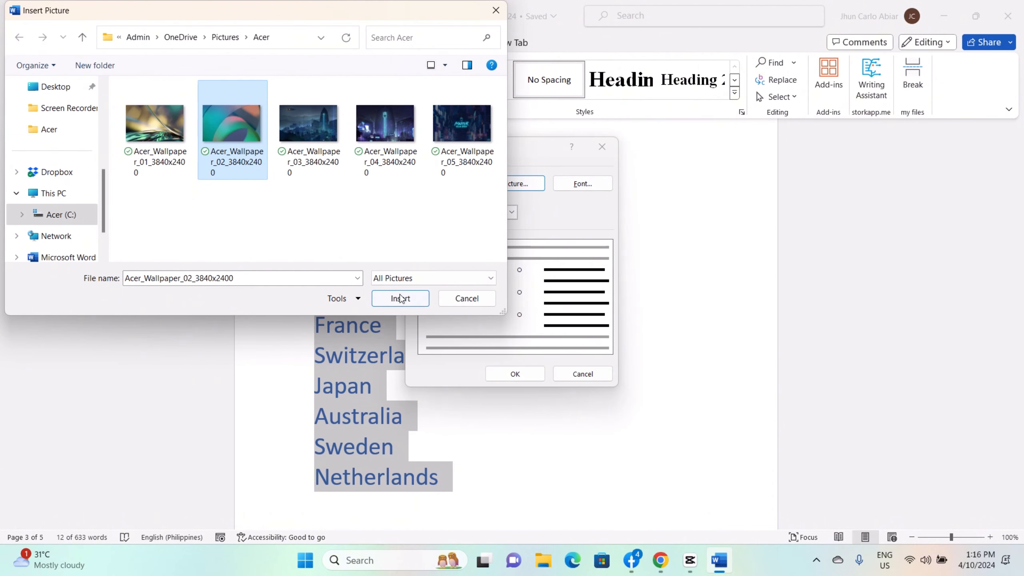
click(402, 299)
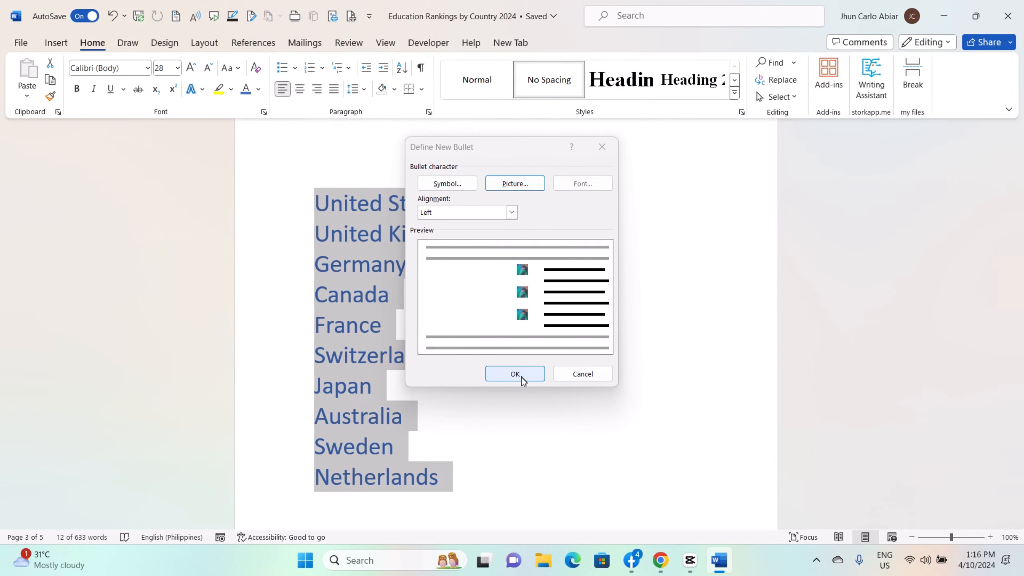
click(522, 380)
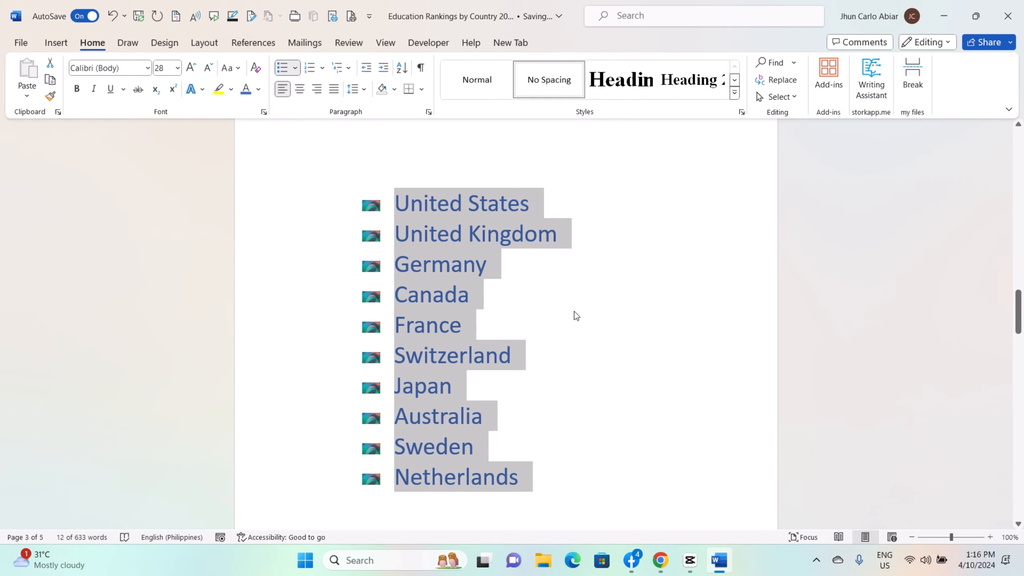
click(593, 268)
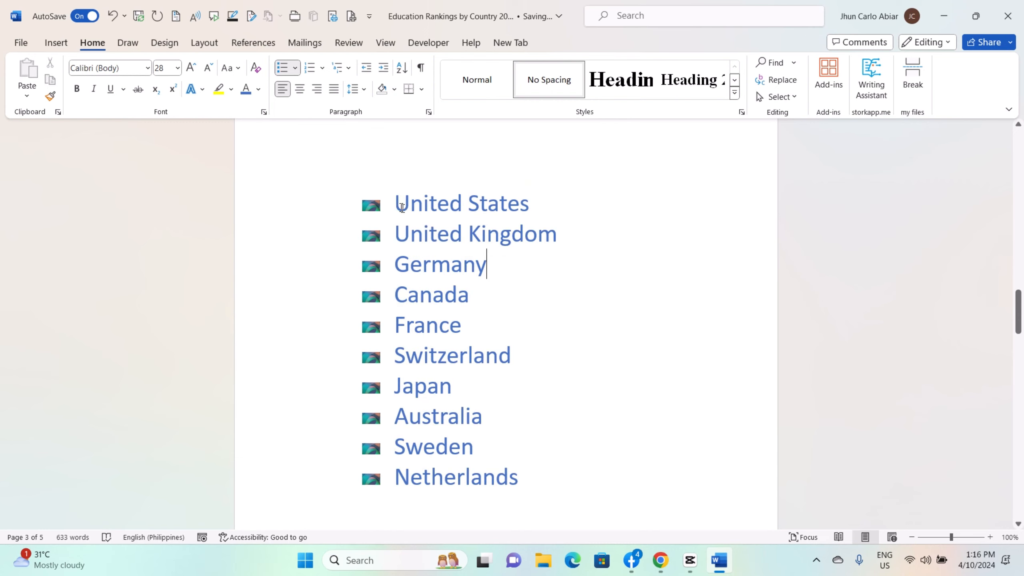
Reselect the country list and choose the picture bullet from the document's bullets
drag(402, 207, 517, 477)
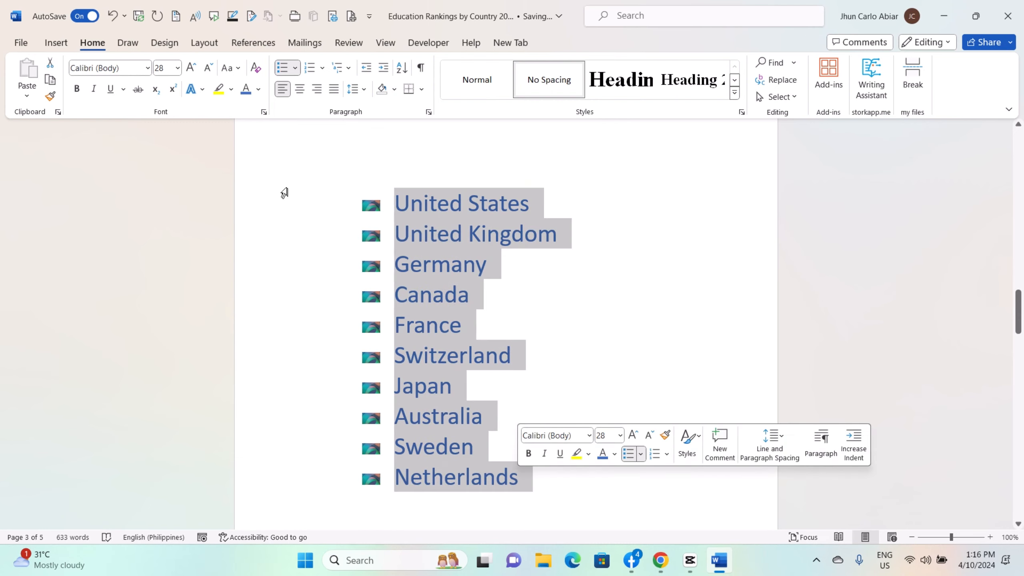
click(299, 71)
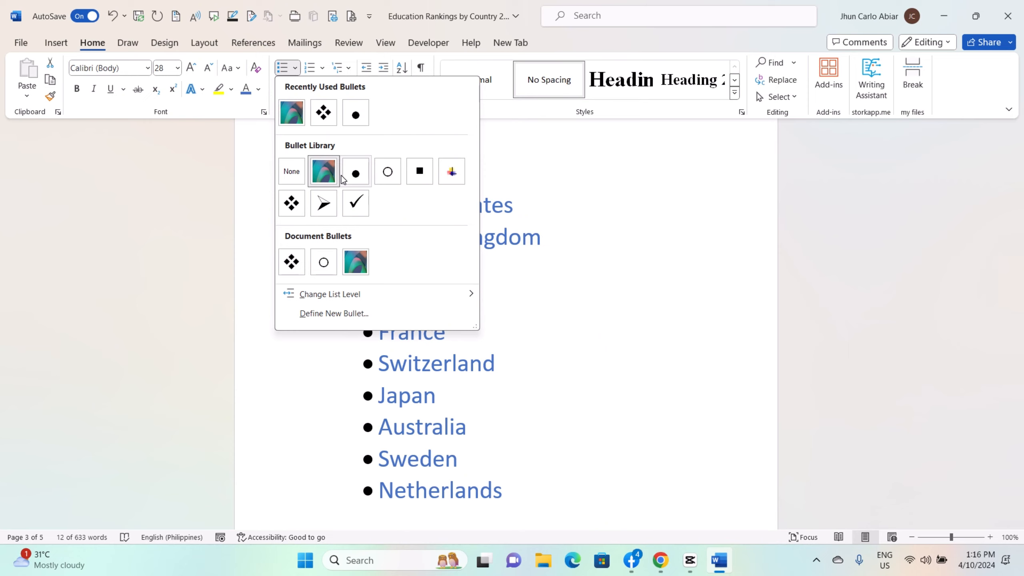
click(355, 262)
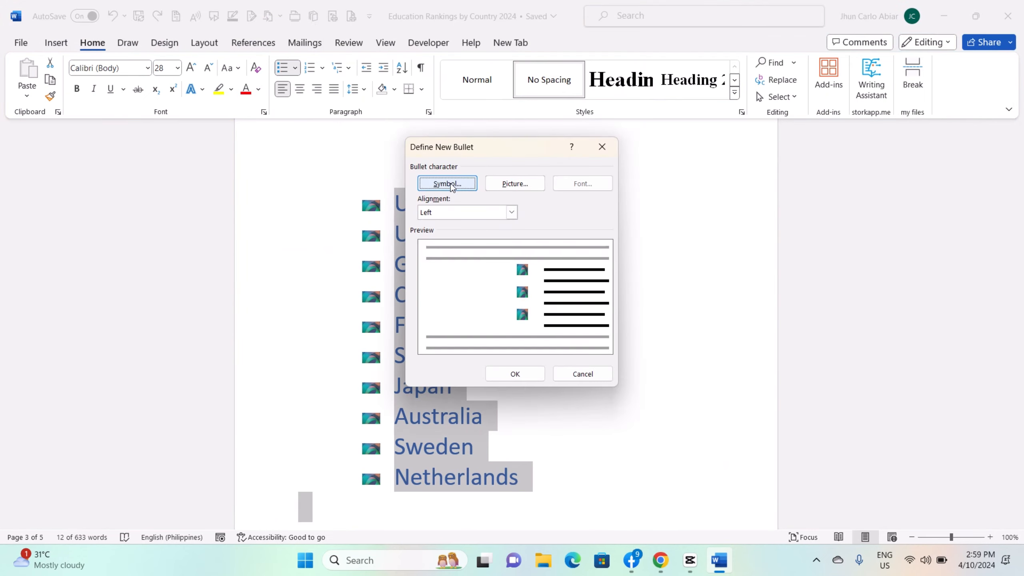
Define the Wingdings star symbol, character code 171, as the new bullet for the country list
click(447, 183)
click(665, 221)
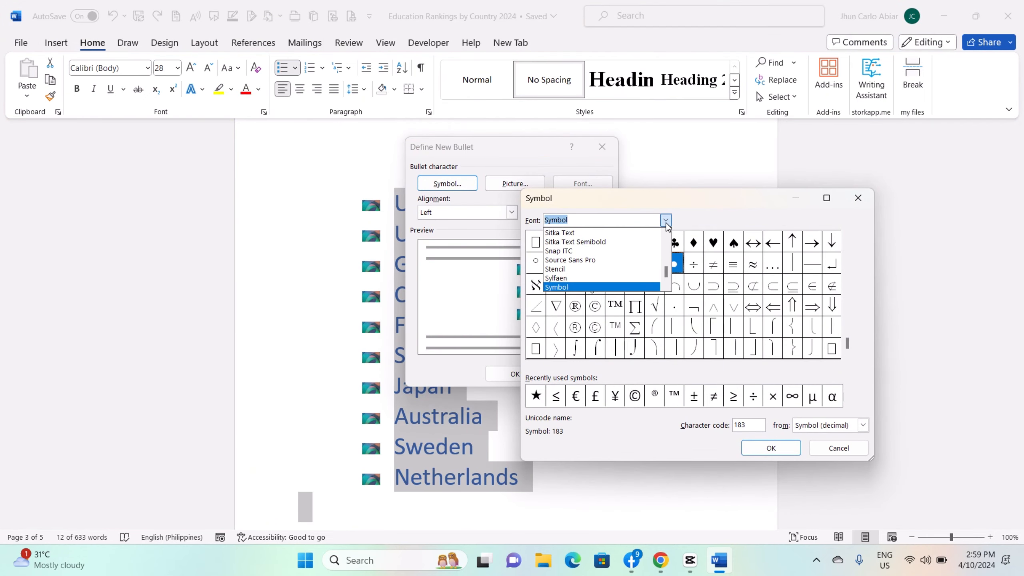
scroll(653, 242, down, 5)
click(646, 252)
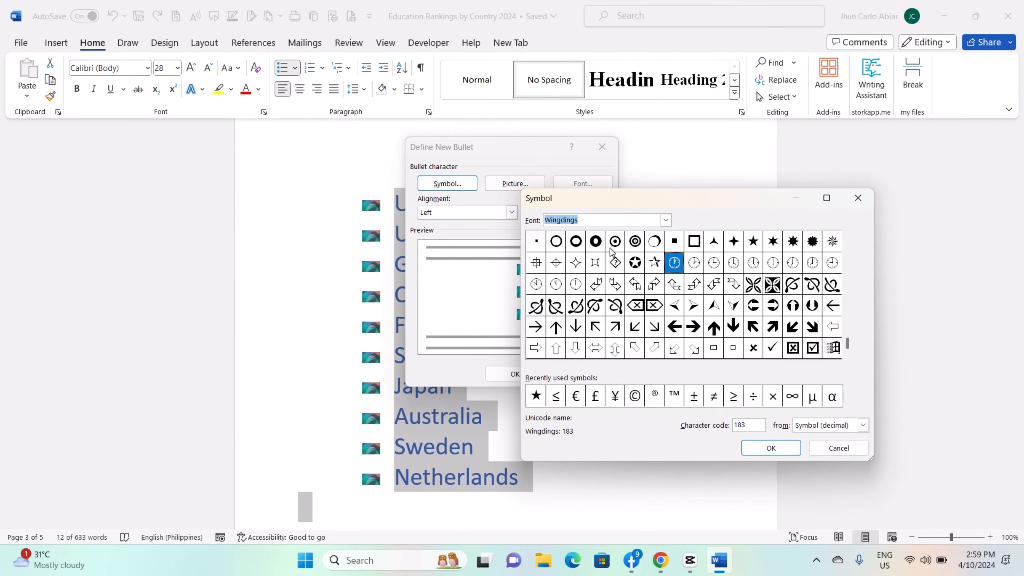
click(754, 242)
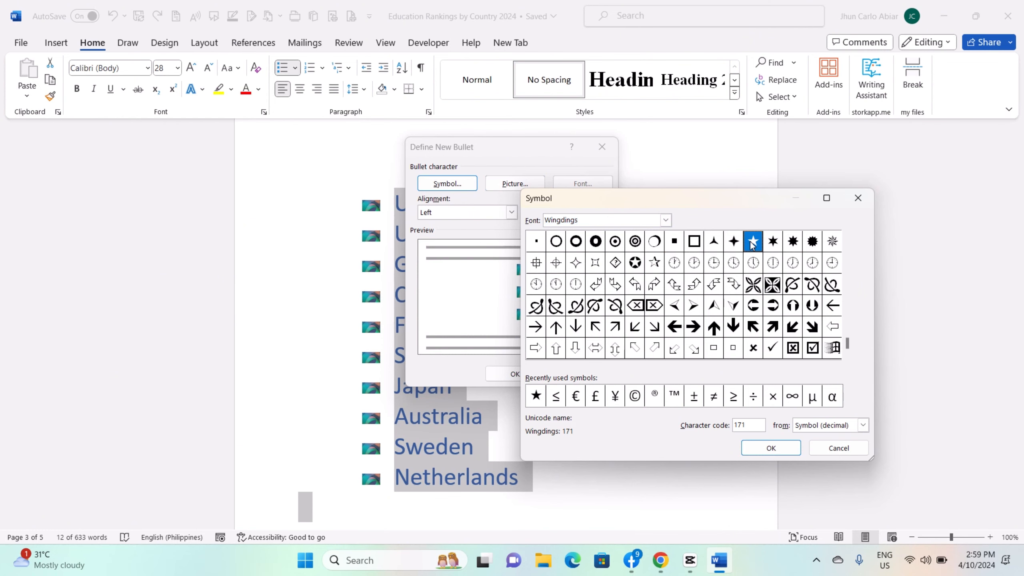
click(778, 448)
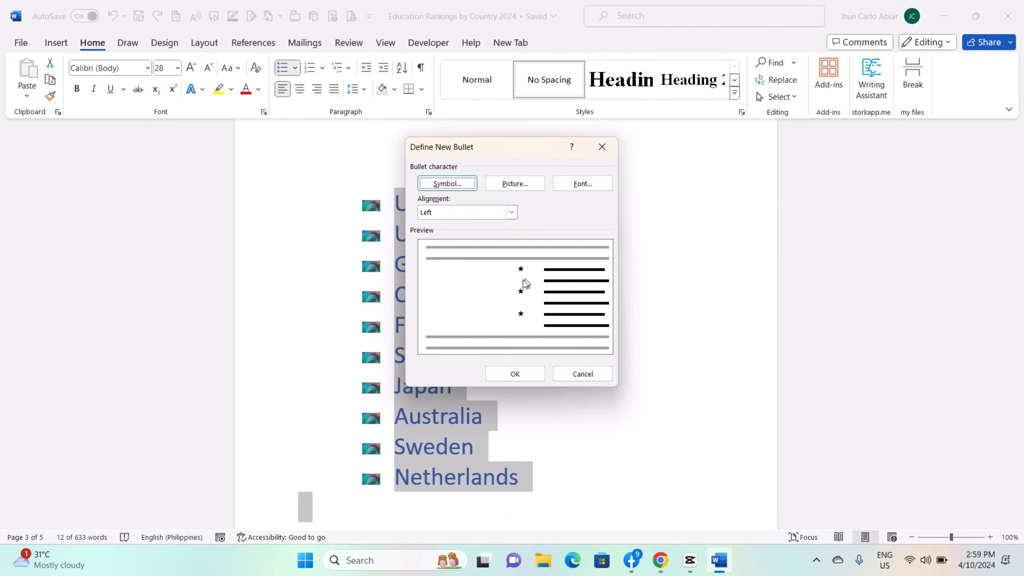
click(513, 374)
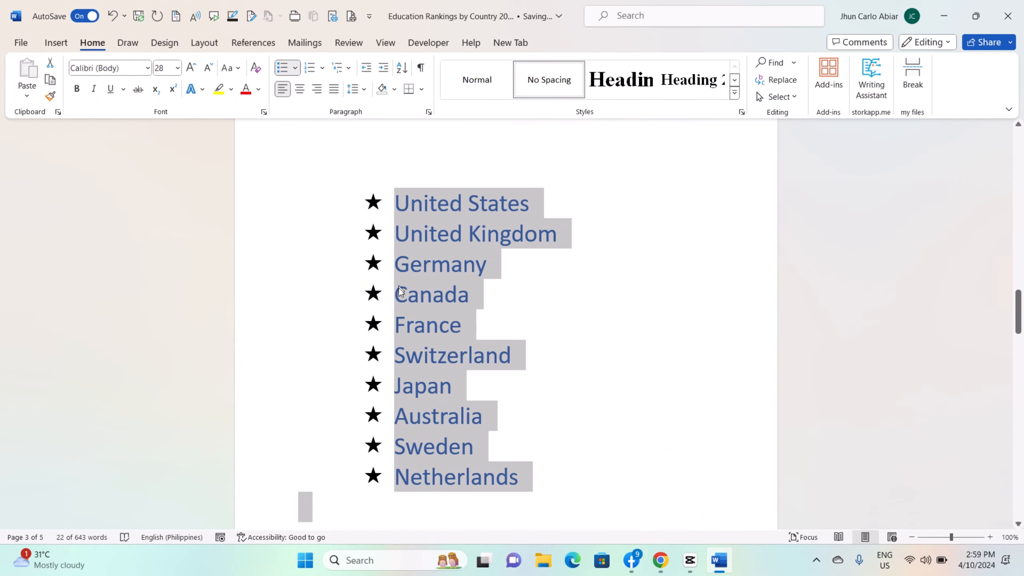
Apply the 1., 1.1., 1.1.1. multilevel list format to the whole country list
click(342, 67)
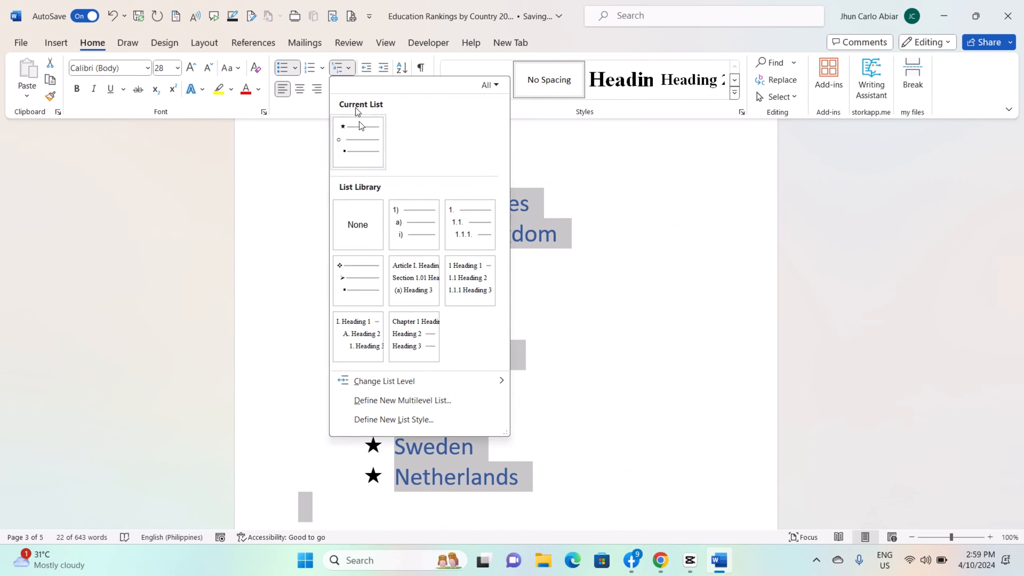
click(350, 71)
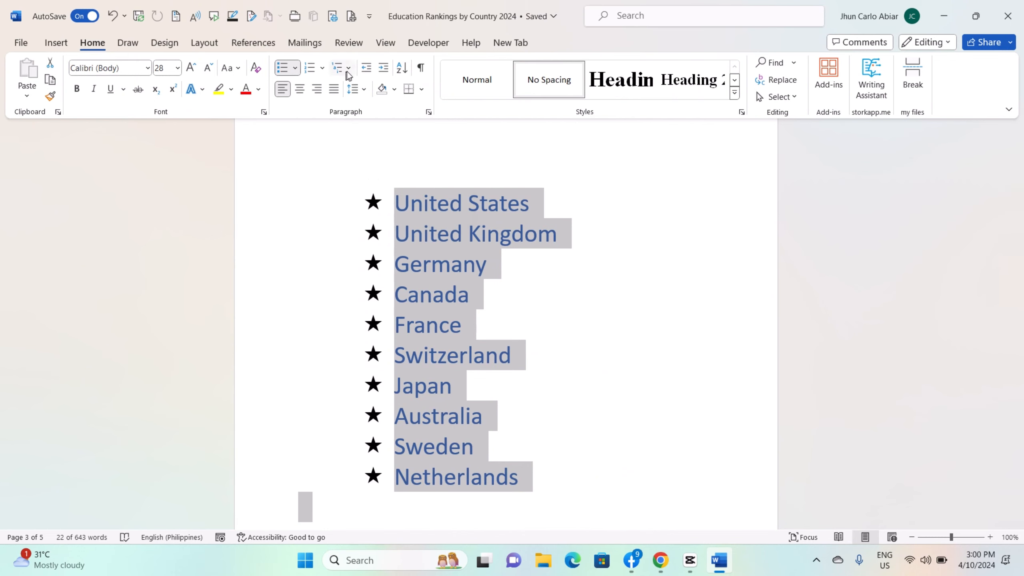
click(343, 67)
mouse_move(469, 235)
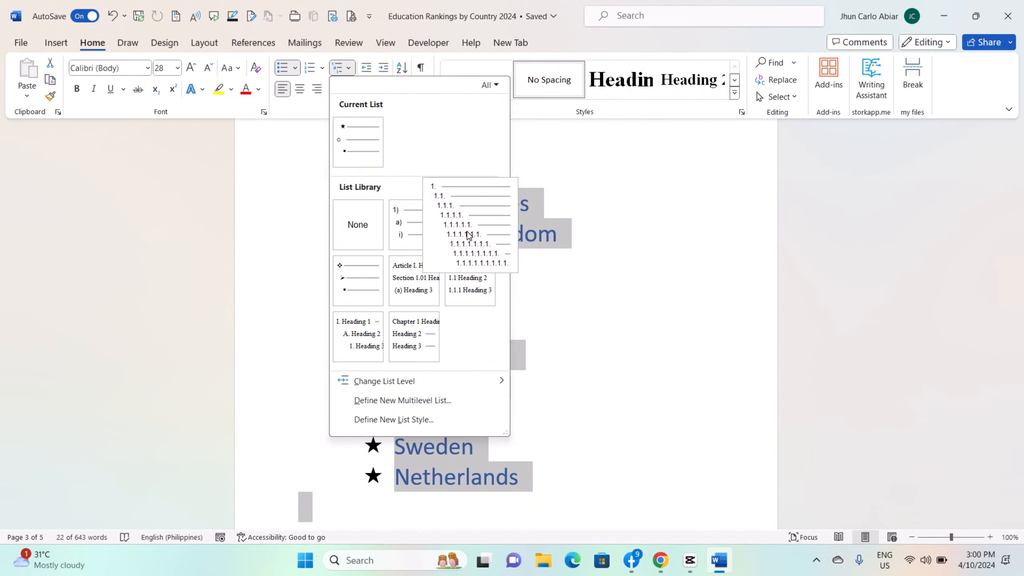
click(469, 235)
Add an empty item beneath United States and demote it to 1.1., and one list level further
click(471, 208)
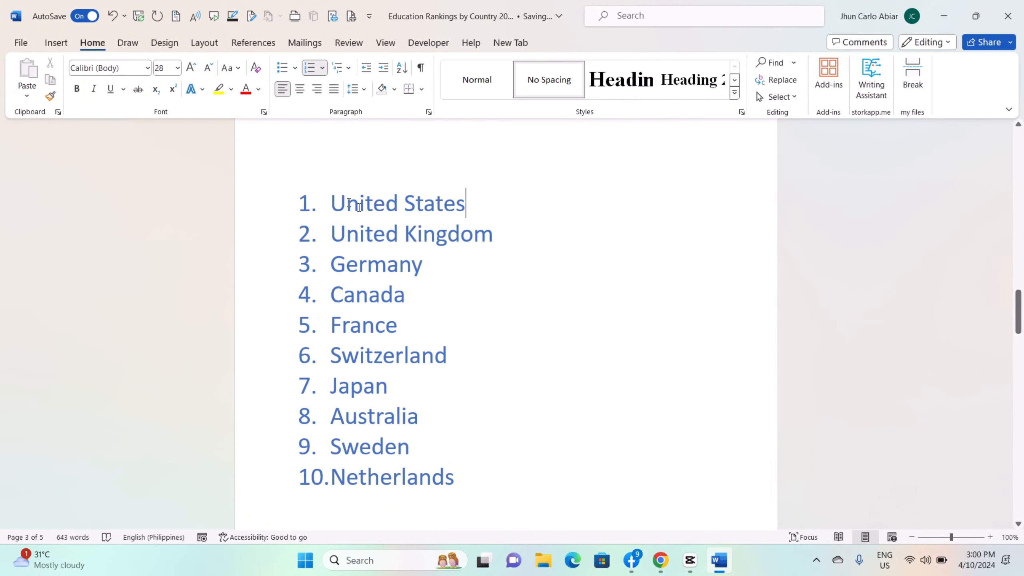
key(Return)
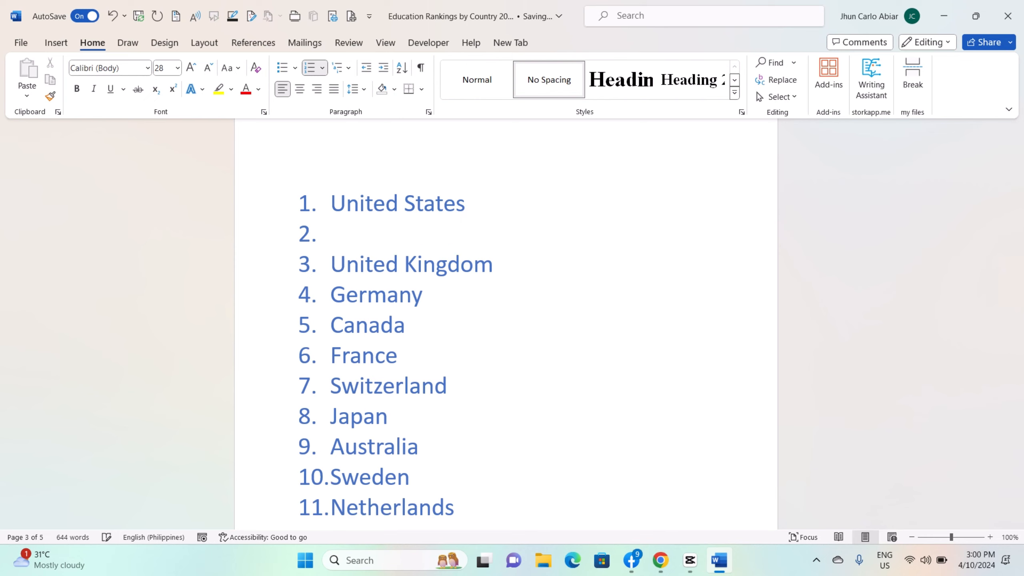
key(Tab)
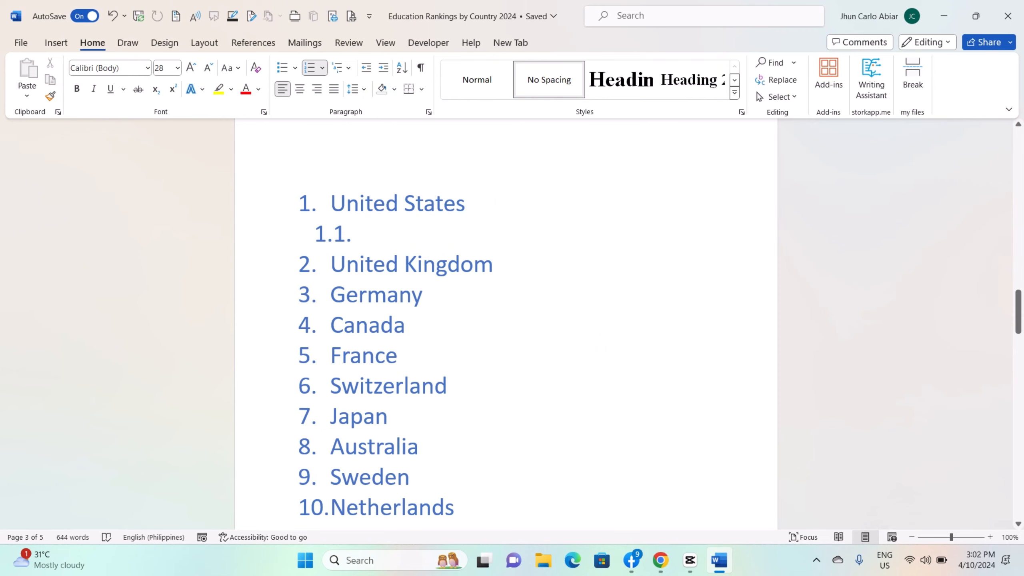
key(Tab)
Promote the empty item beneath United States back to the top list level and delete it
key(shift+Tab)
key(shift+Tab)
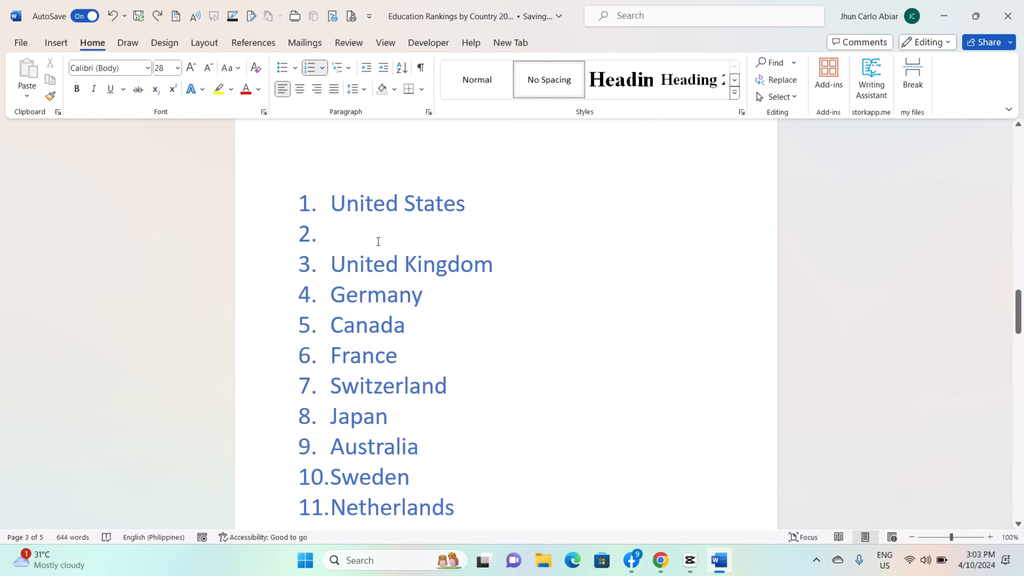
key(BackSpace)
Add an empty numbered item after Netherlands at the end of the country list
click(471, 475)
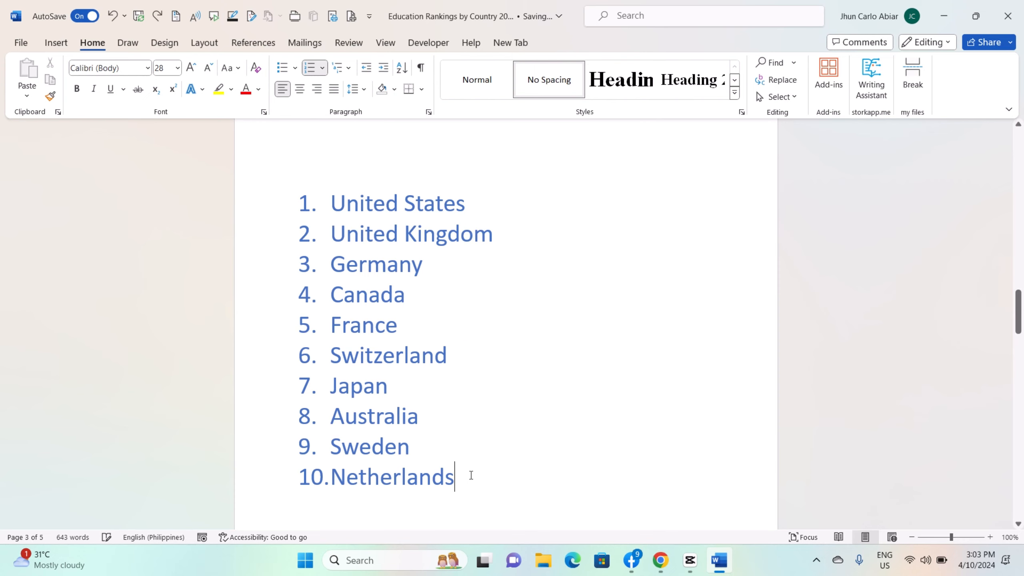
key(Return)
scroll(547, 236, down, 3)
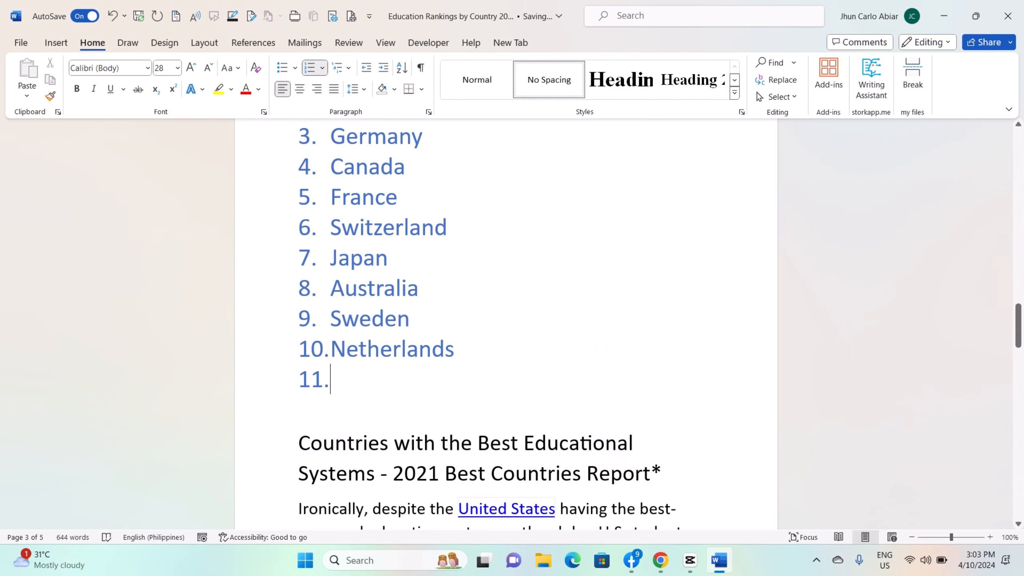
scroll(535, 299, up, 7)
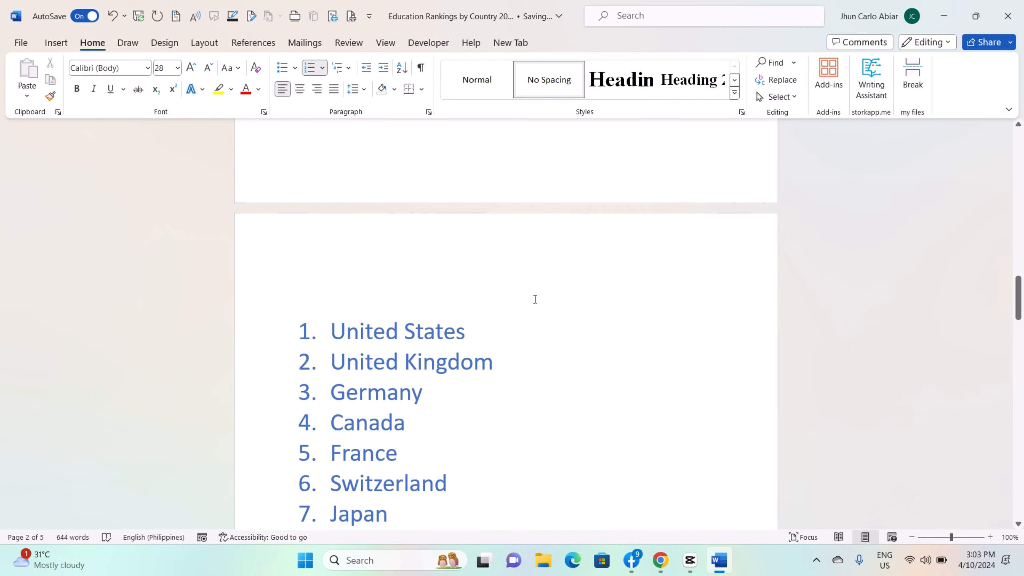
scroll(535, 299, down, 6)
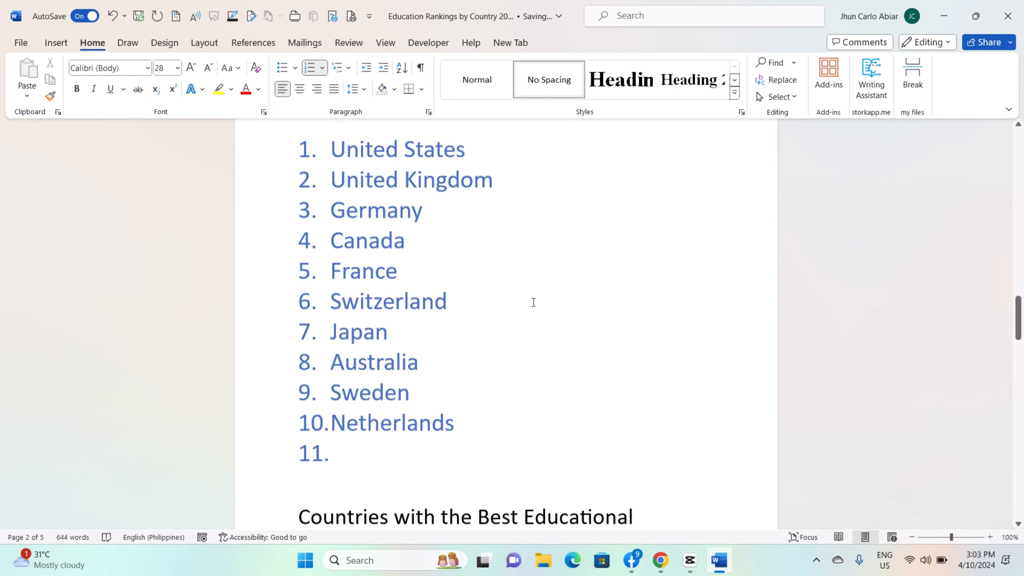
Add an empty item beneath United States and demote it two list levels to 1.1.1
click(480, 144)
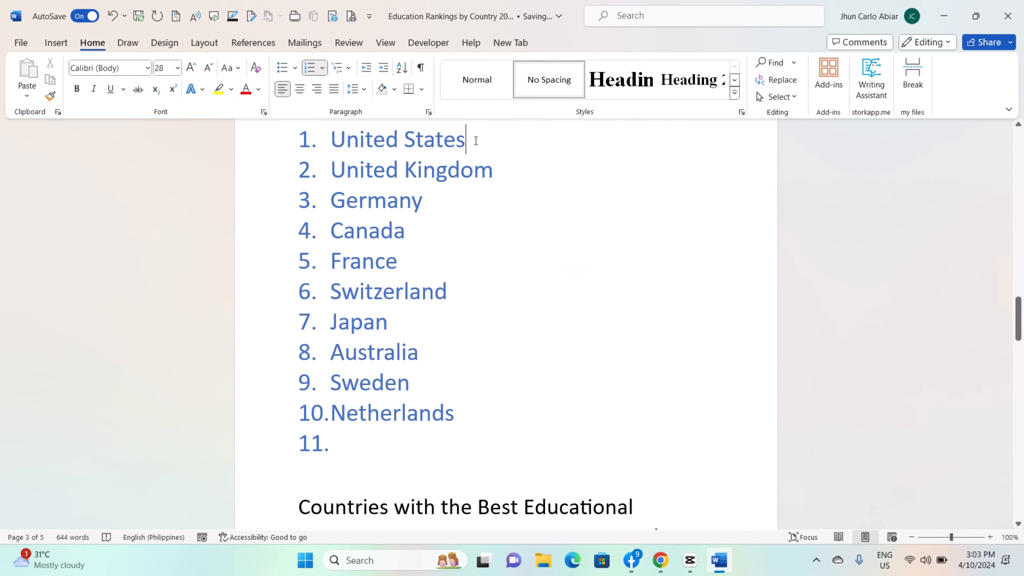
key(Return)
key(Tab)
key(Tab)
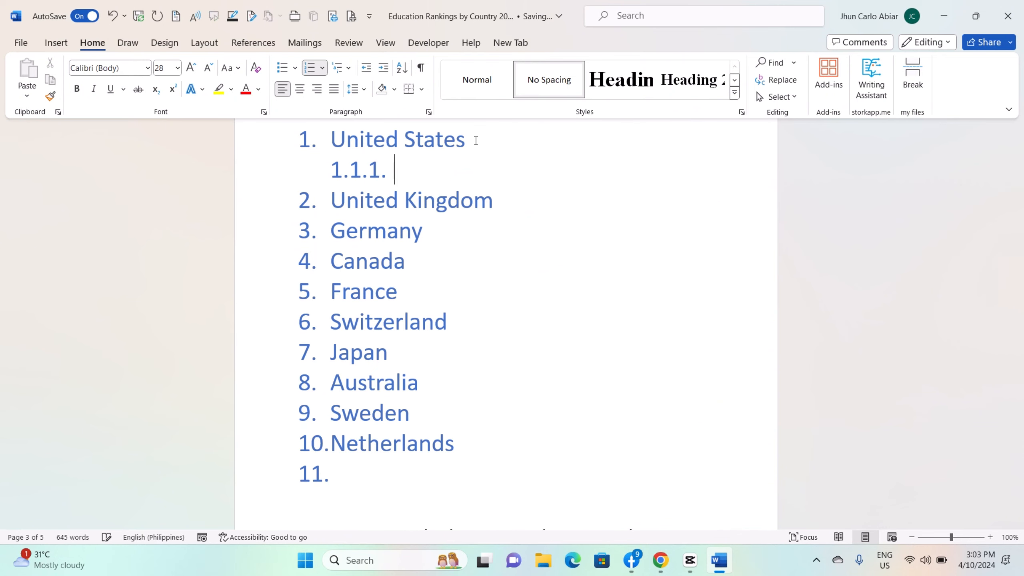
Demote the empty item beneath United States one further level to 1.1.1.1., and undo that demotion
key(Tab)
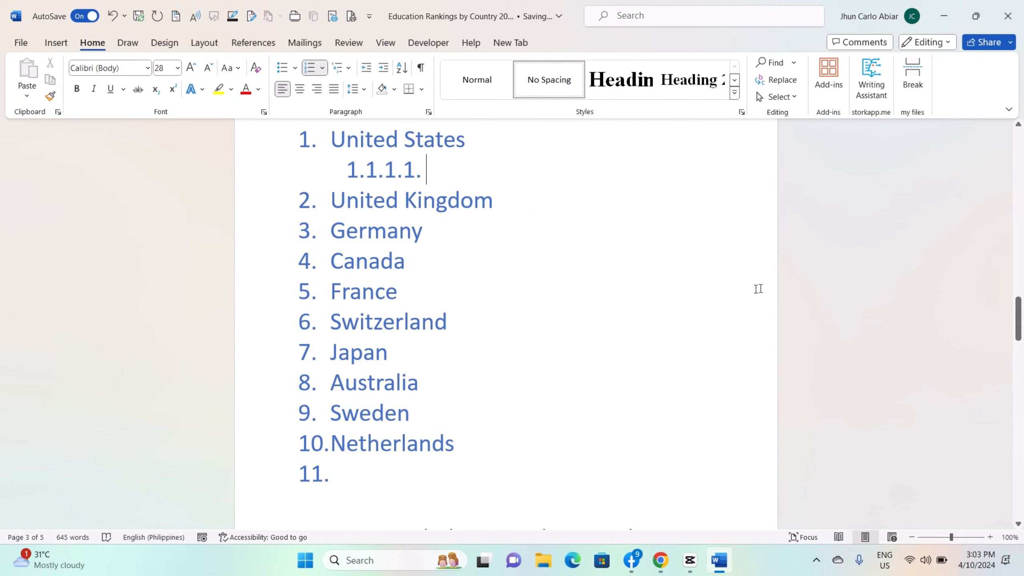
scroll(684, 272, down, 1)
scroll(684, 272, up, 3)
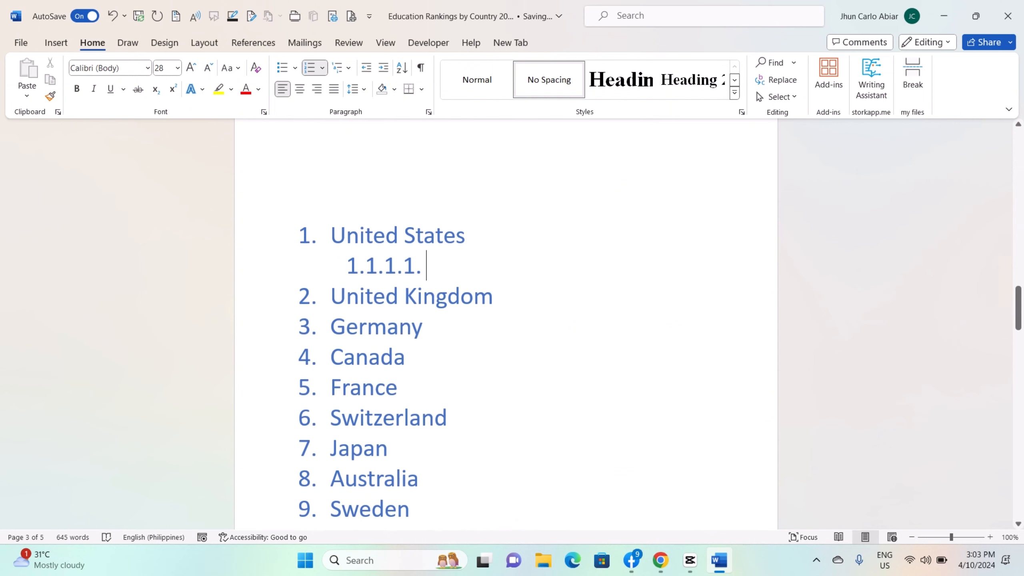
key(ctrl+z)
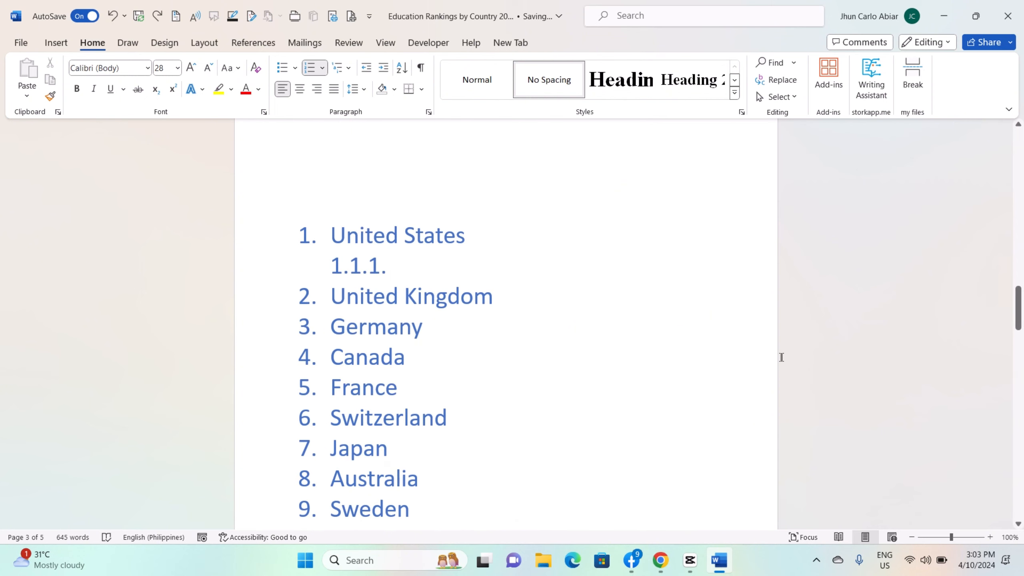
scroll(795, 338, down, 2)
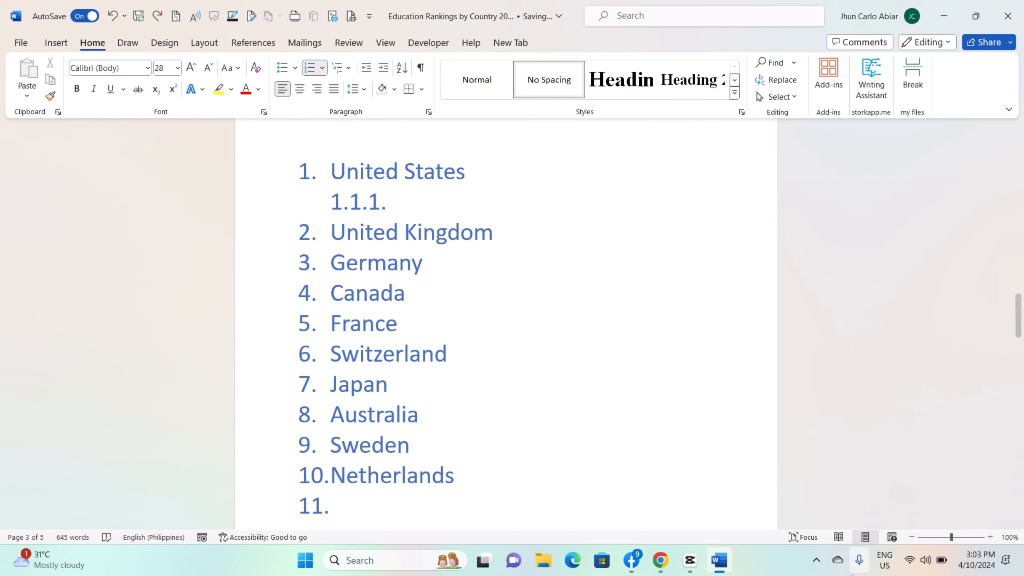